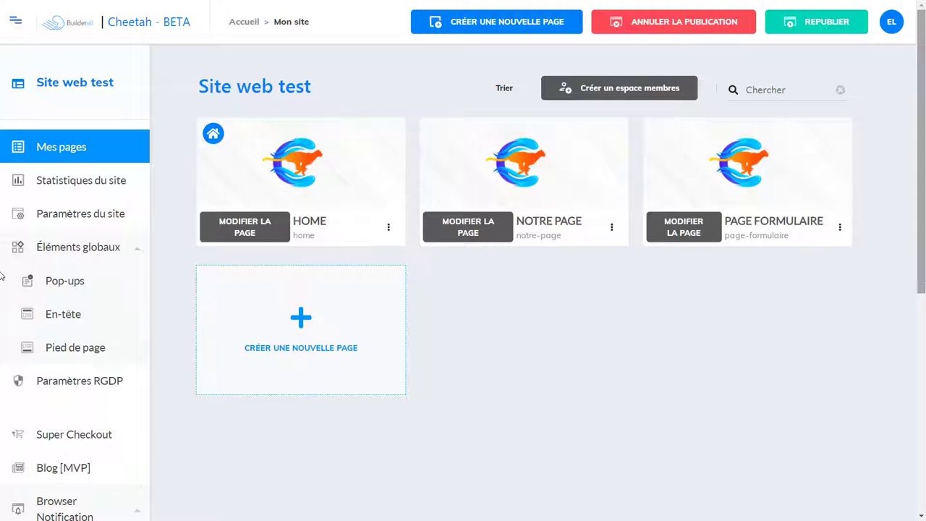
Open the site's Réservation booking tool and review the Consultation, Event and Classroom types offered for a new calendar
left_click_drag(919, 291, 870, 415)
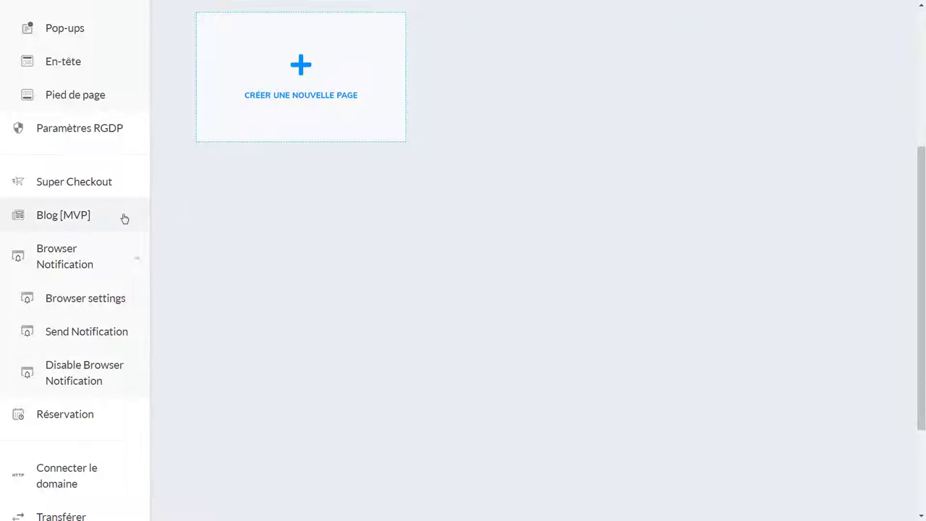
left_click(70, 416)
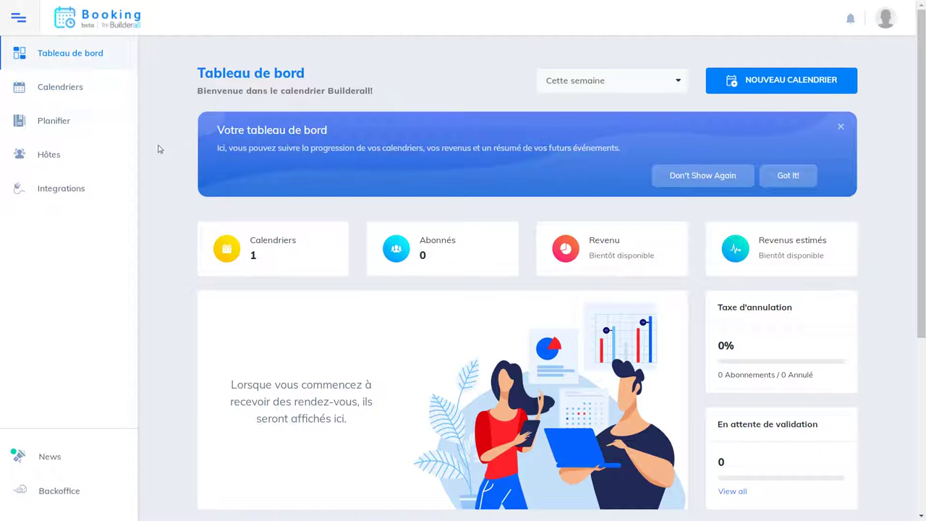
left_click(803, 84)
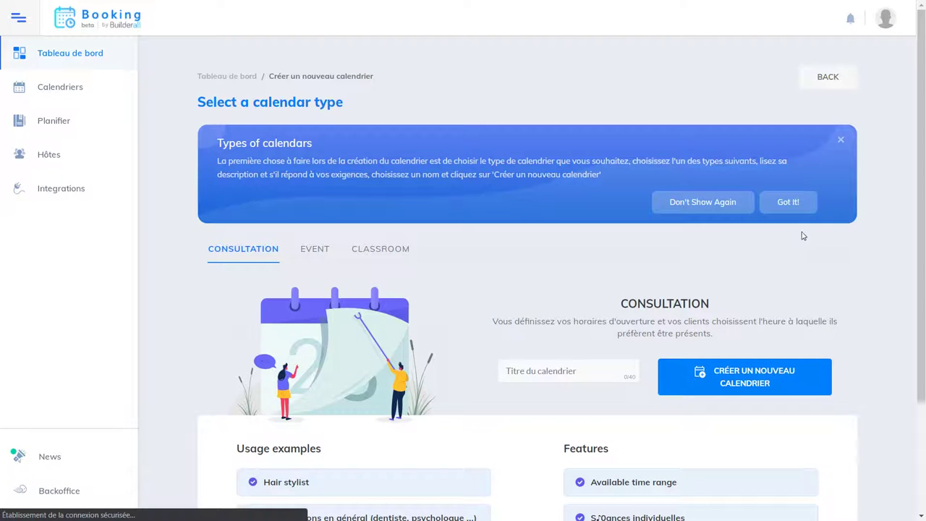
scroll(922, 88, "down", 2)
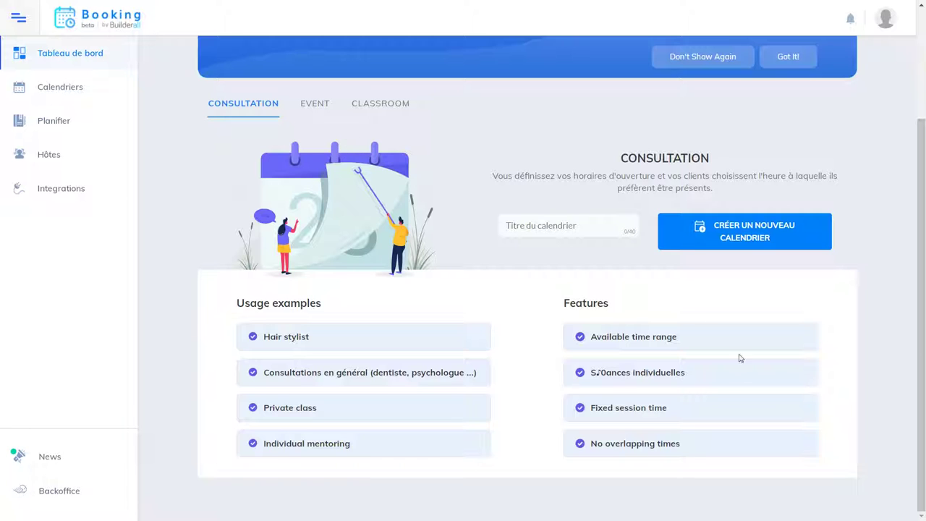
left_click(313, 106)
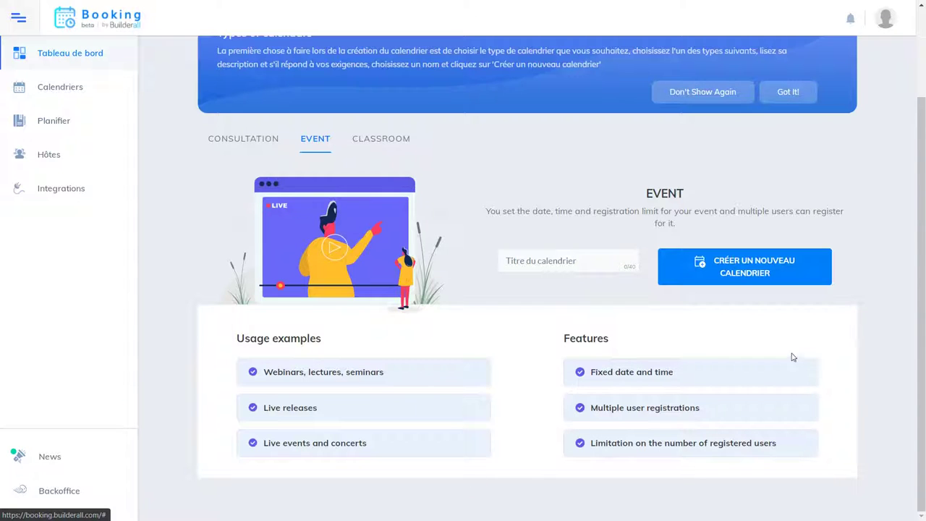
left_click(384, 145)
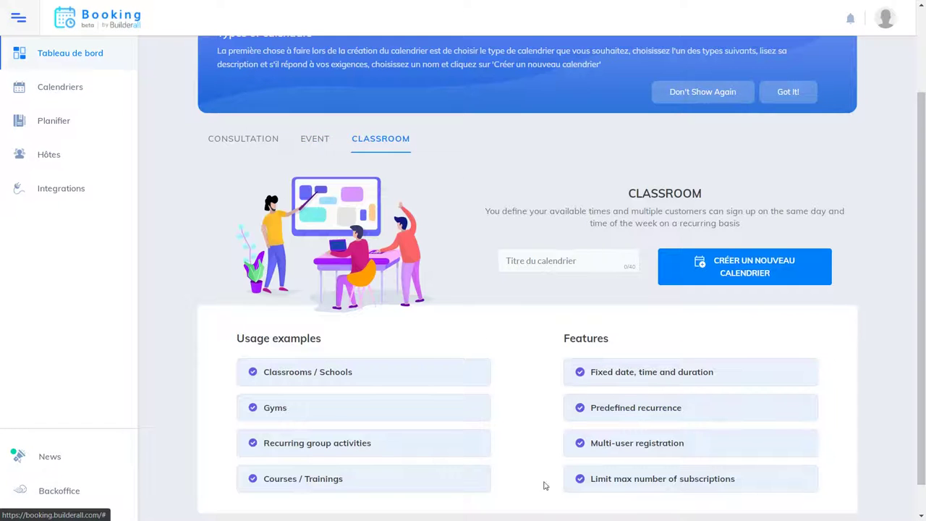
mouse_move(917, 145)
left_mouse_down()
mouse_move(921, 226)
mouse_move(922, 130)
left_mouse_up()
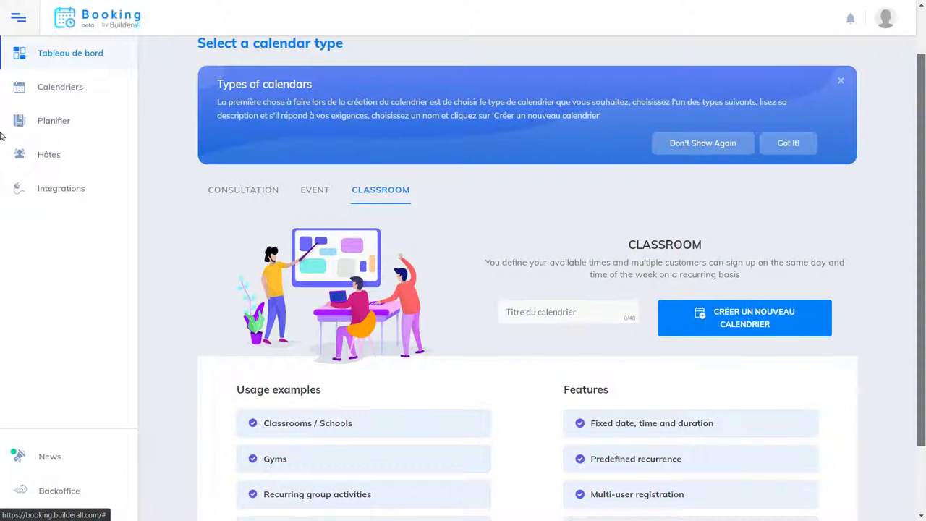
Open the existing "Site web consultation" calendar for editing and copy its public booking link
left_click(65, 92)
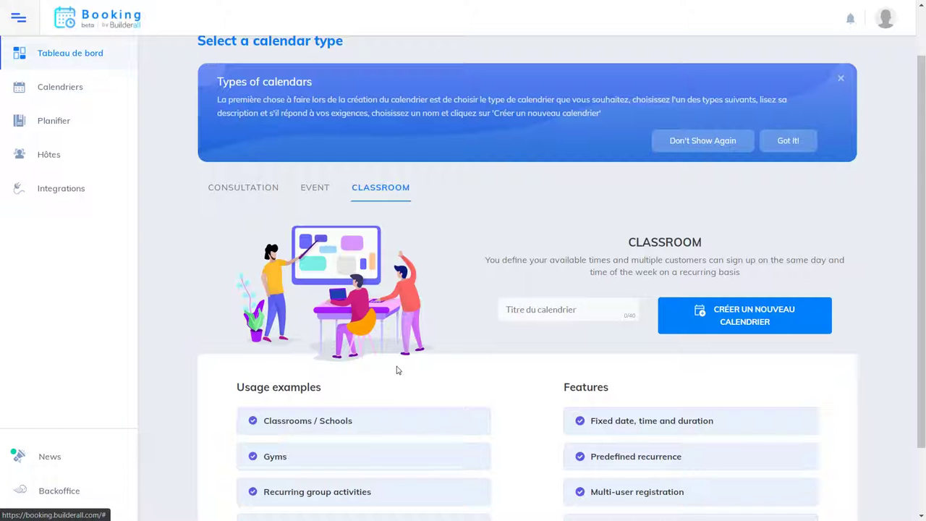
left_click(65, 89)
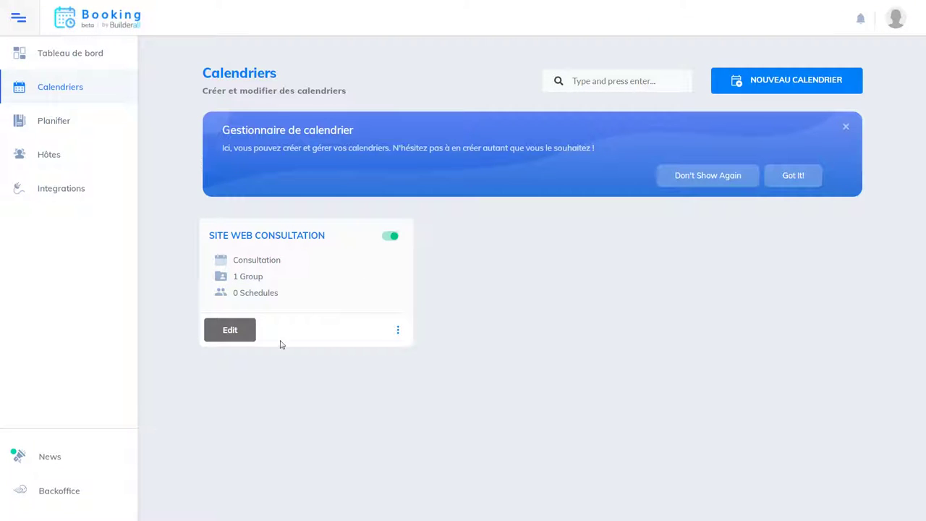
left_click(231, 335)
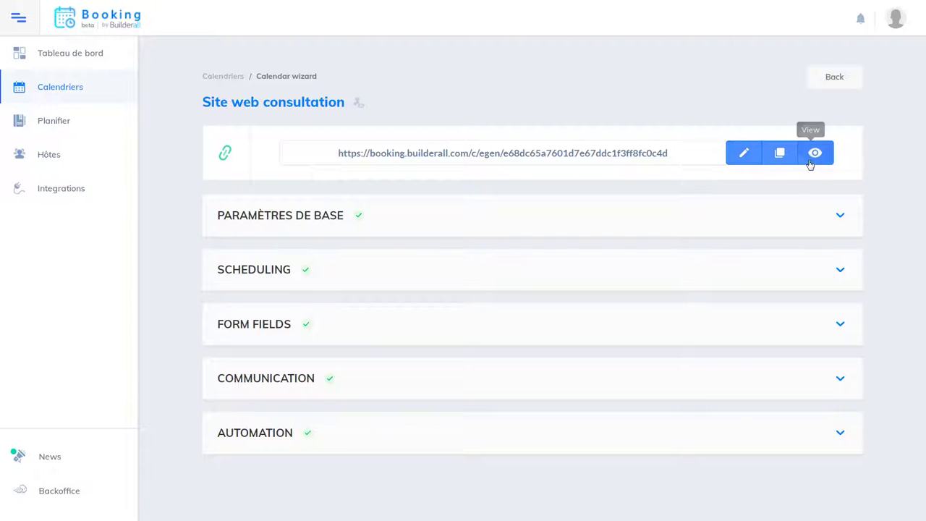
left_click(781, 154)
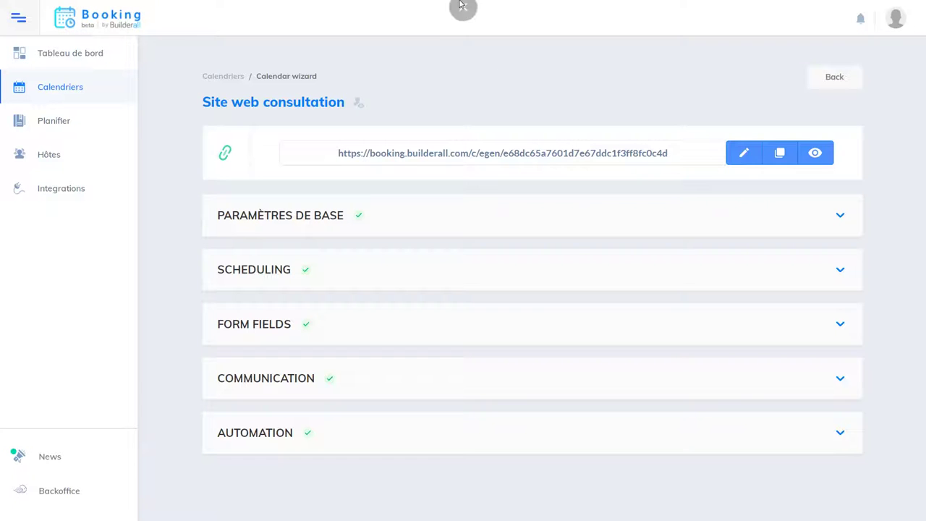
Replace the browser's "Site web test | Notre page" tab with the copied booking link and view the date and time selection page
left_click(463, 41)
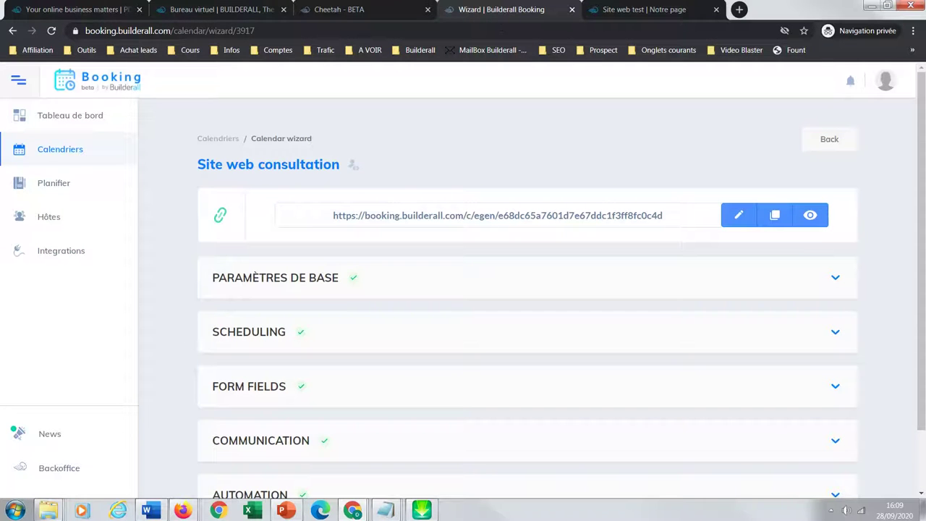
left_click(635, 10)
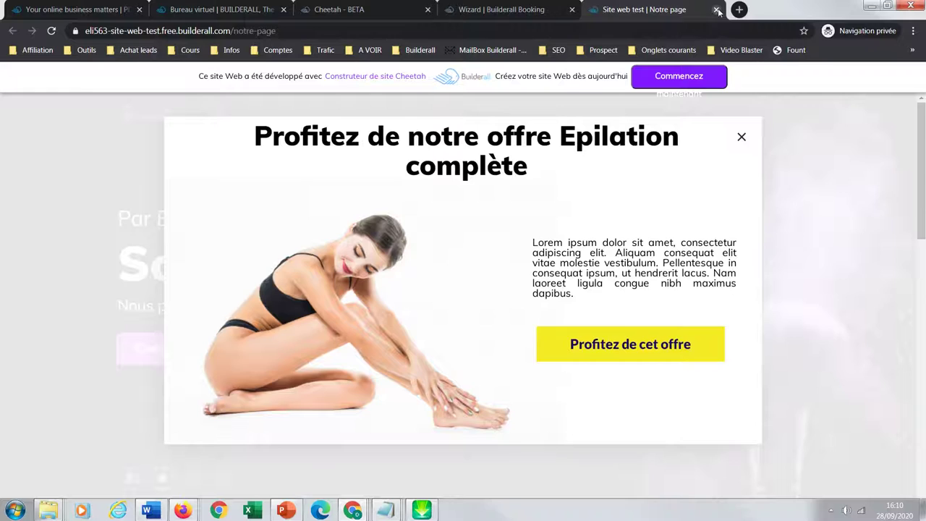
left_click(716, 9)
left_click(594, 9)
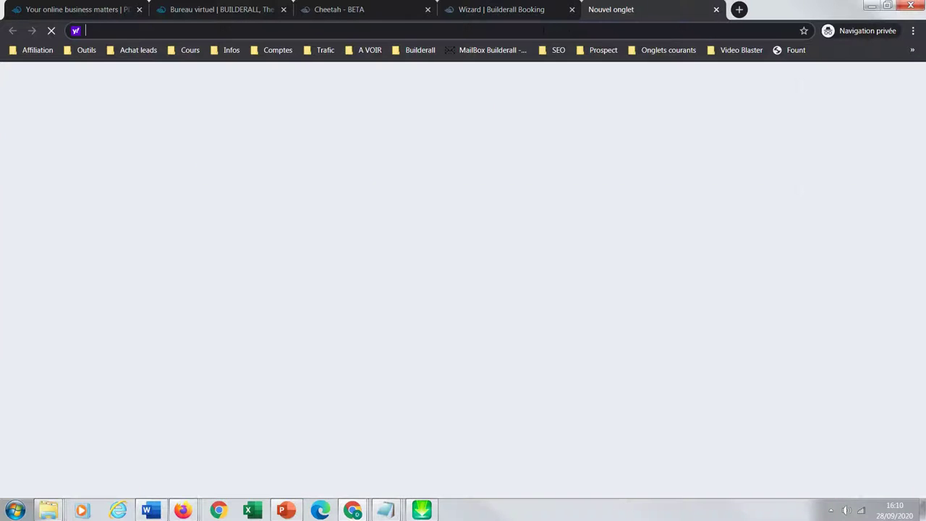
key("ctrl+v")
key("Return")
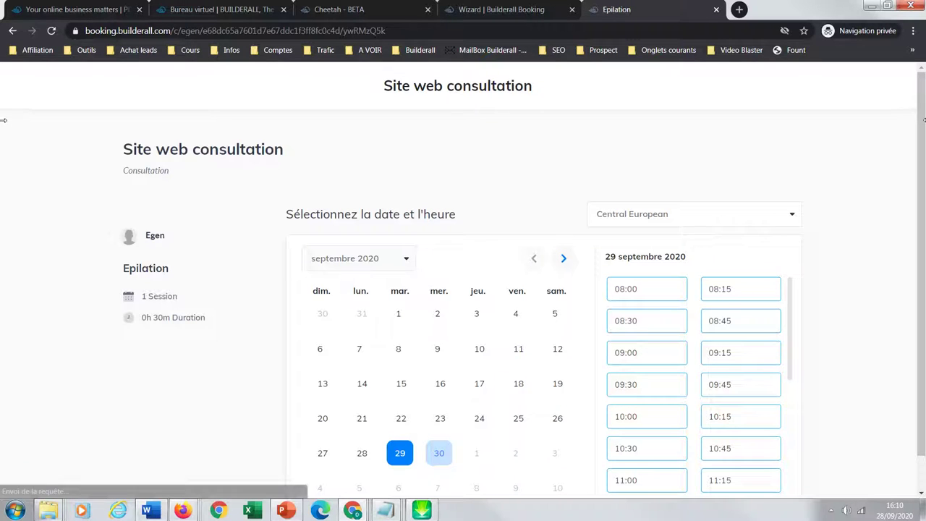
scroll(407, 316, "down", 1)
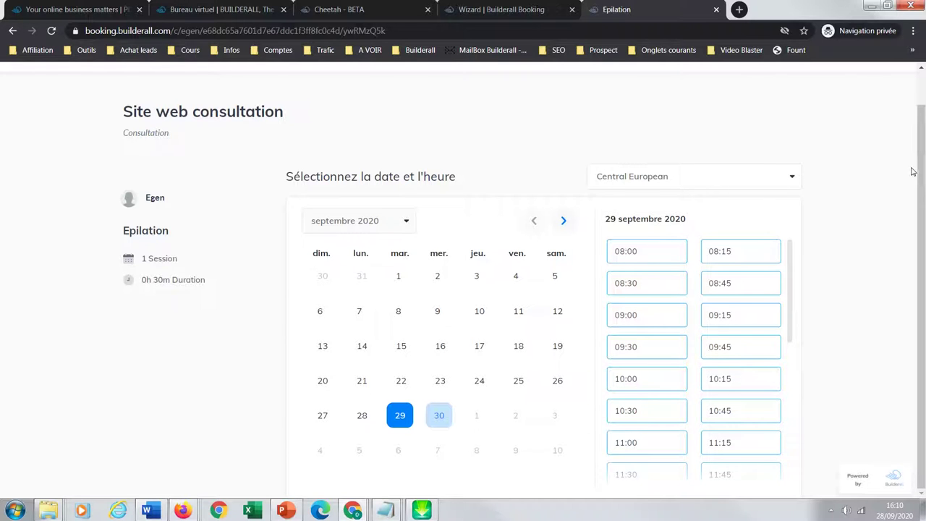
scroll(917, 171, "up", 1)
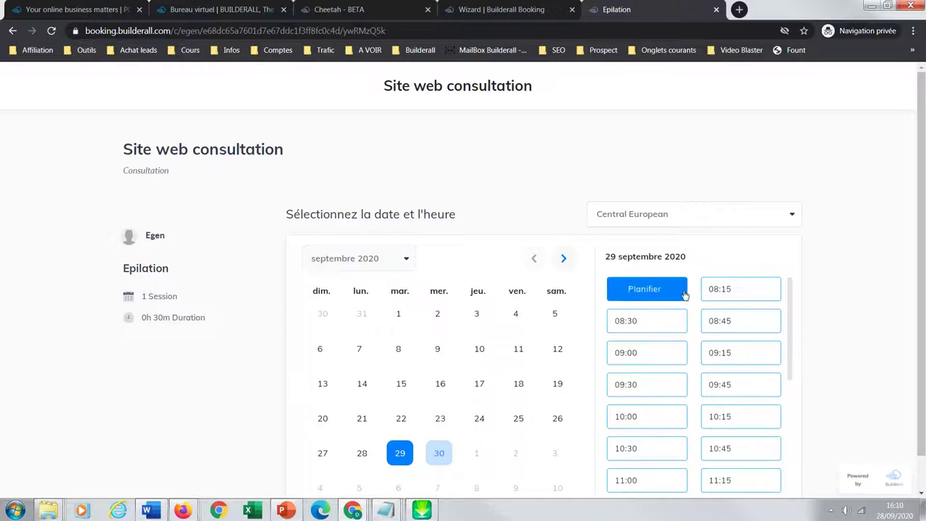
Return to the Cheetah site's page list in full screen and duplicate the "Notre page" page
left_click(393, 10)
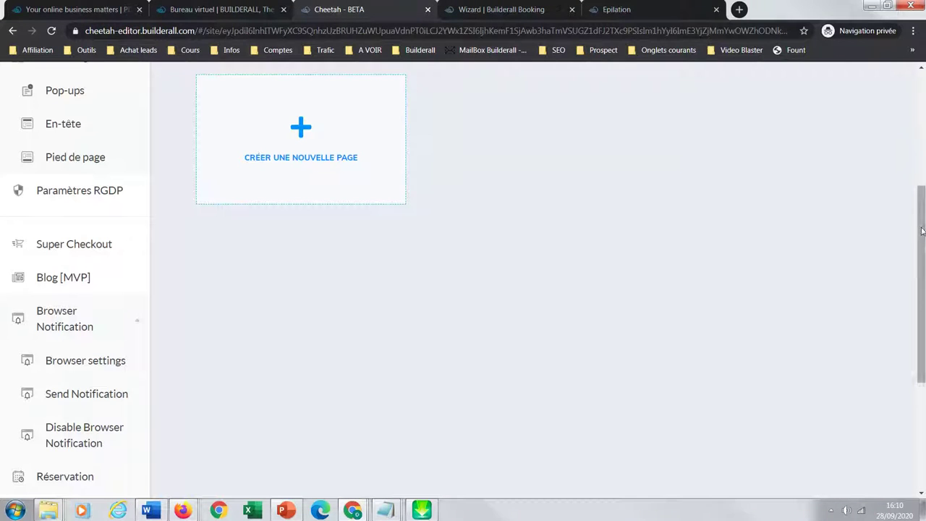
scroll(920, 217, "up", 4)
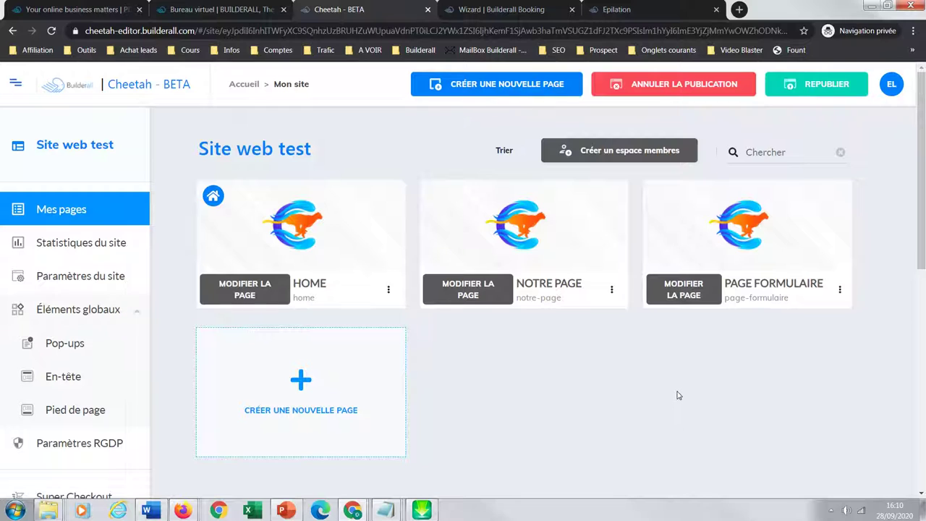
key("F11")
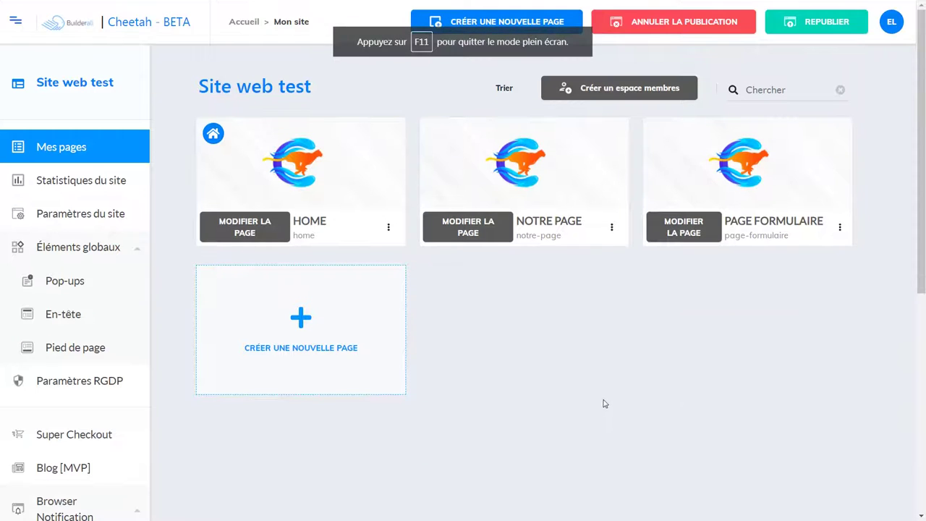
left_click(612, 228)
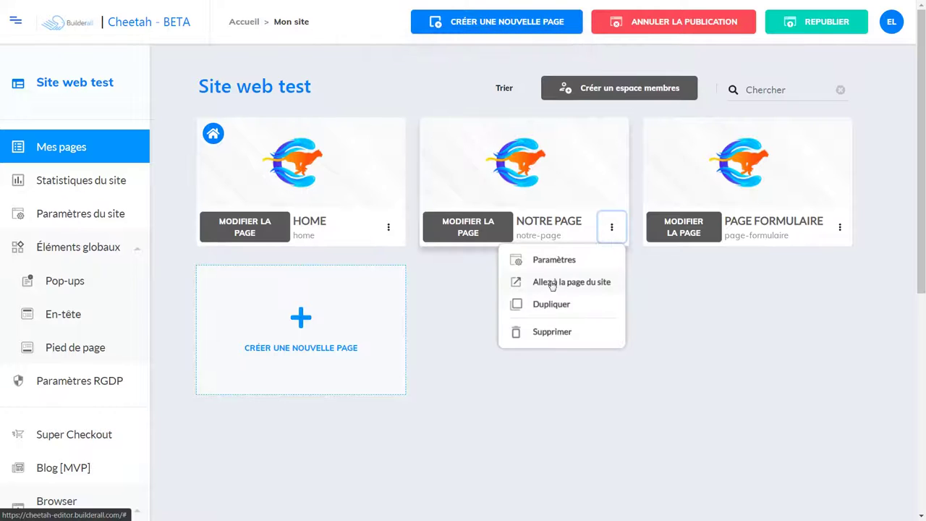
left_click(551, 307)
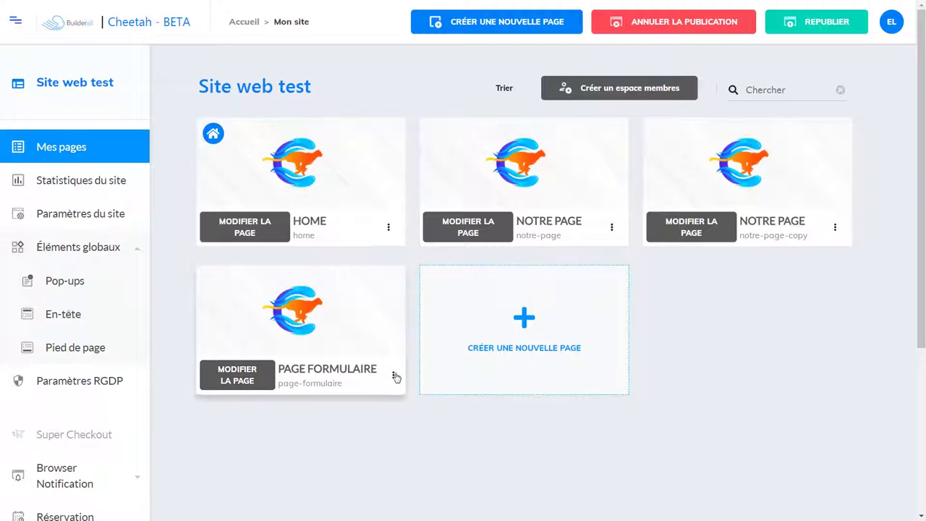
Open the settings of the duplicated page (notre-page-copy) and set its name to "Réservation"
left_click(836, 230)
left_click(773, 262)
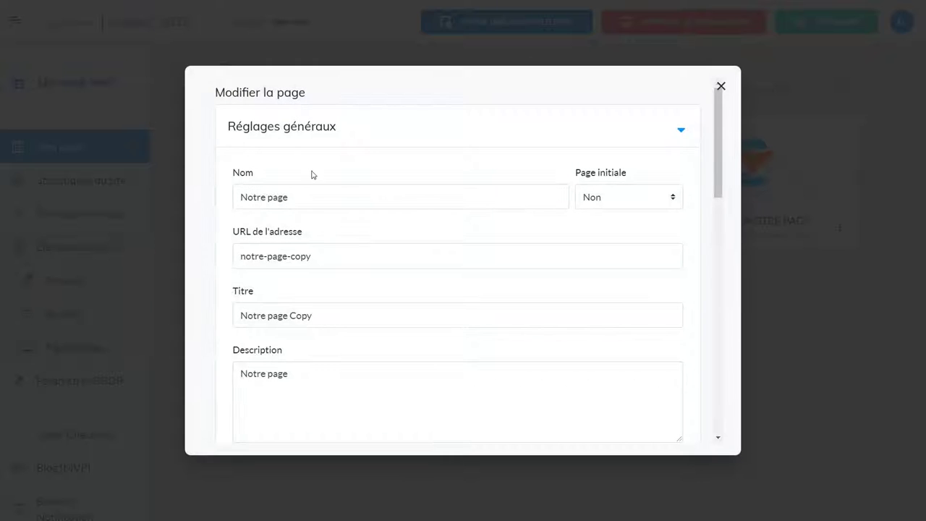
left_click_drag(299, 195, 221, 196)
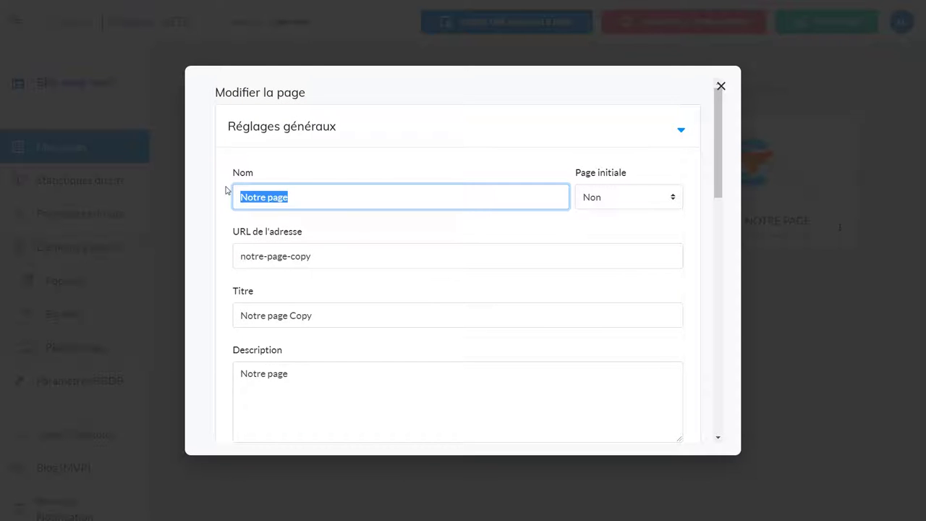
type("R&é")
key("BackSpace")
type("éservation")
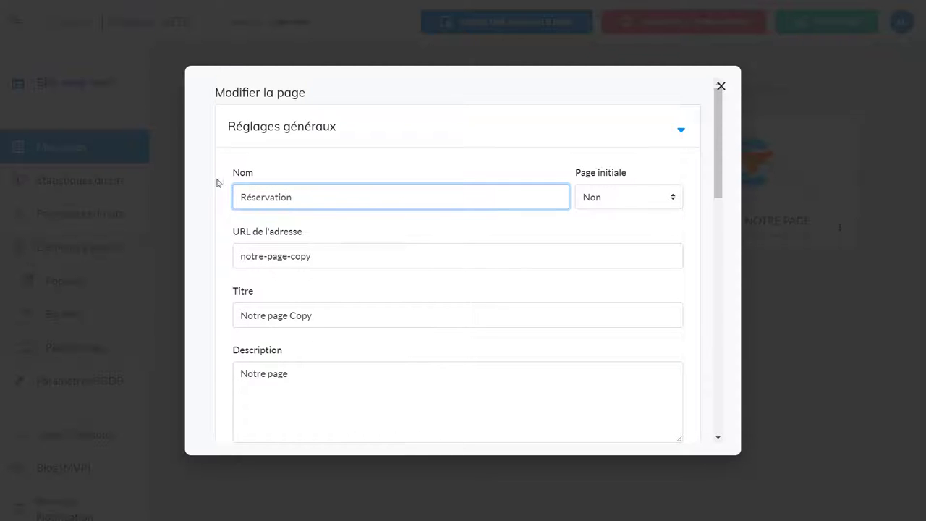
Set both the title and the description of the duplicated page to "Réservation"
left_click_drag(315, 318, 233, 319)
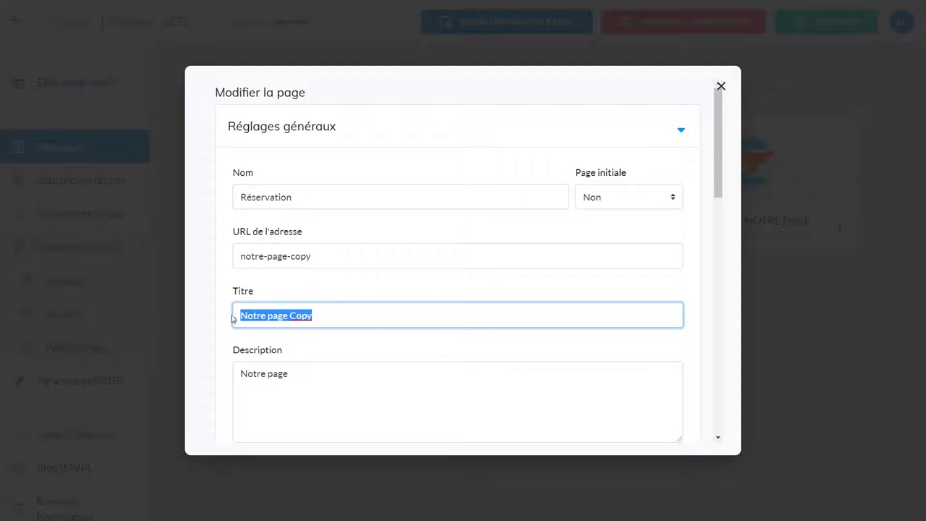
type("R")
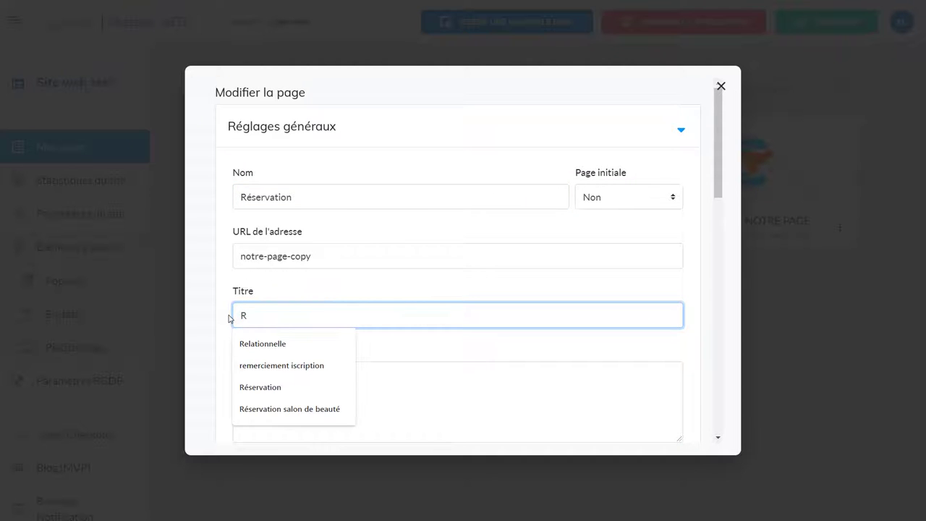
type("éservation")
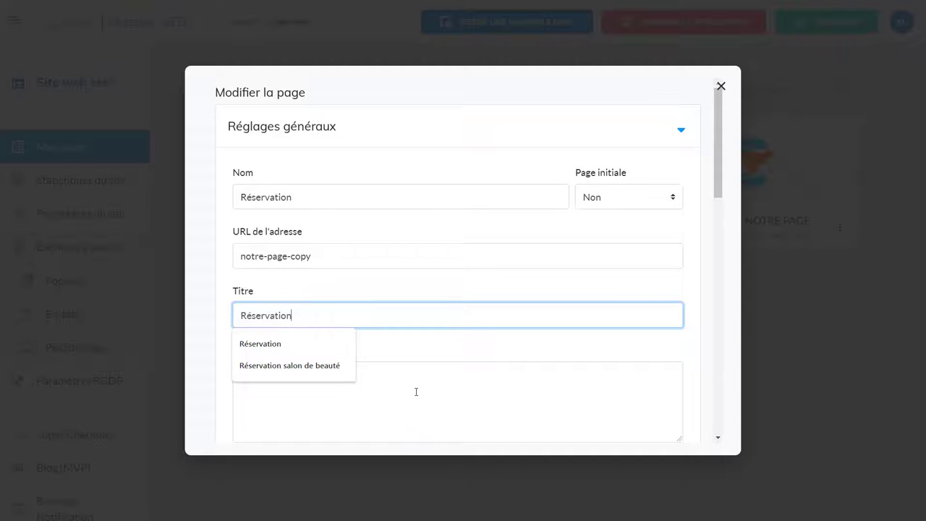
left_click(415, 390)
left_click_drag(316, 374, 243, 373)
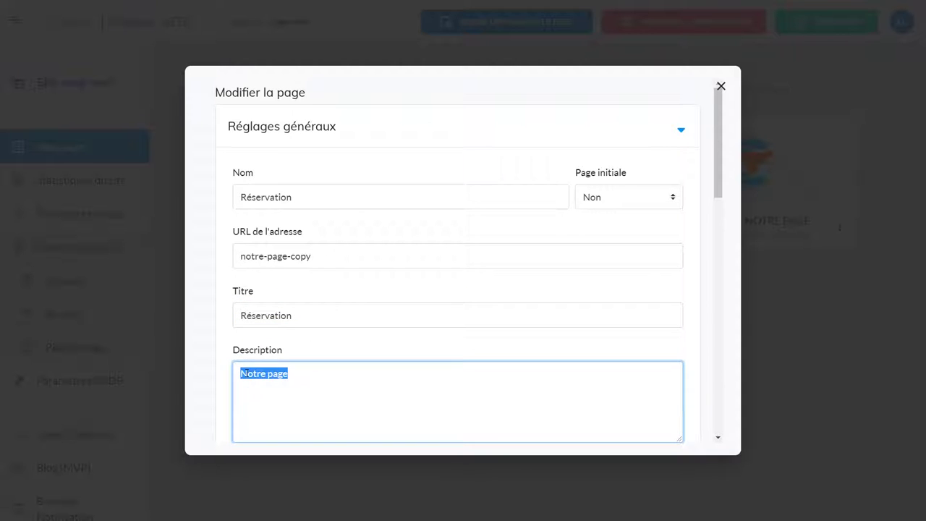
type("Réservation")
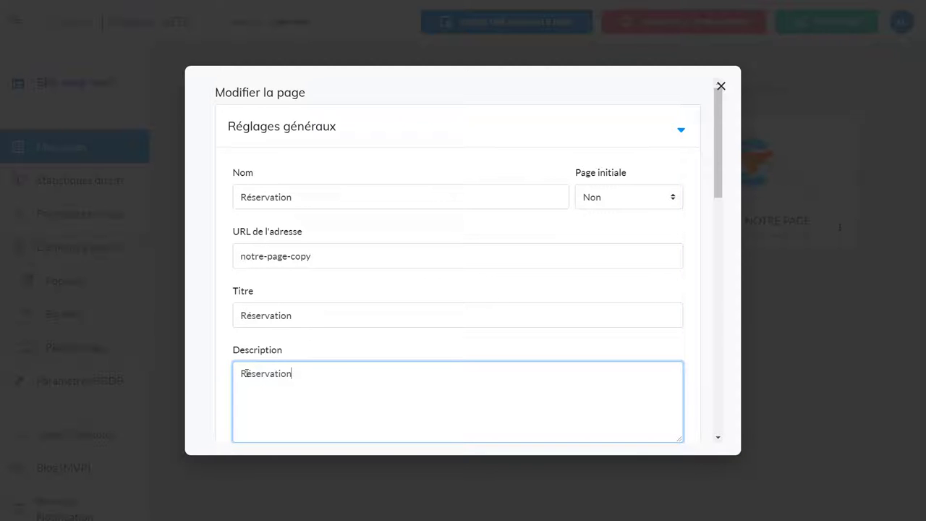
Set the duplicated page's URL address to "reservation" and save the page settings
left_click_drag(308, 260, 238, 261)
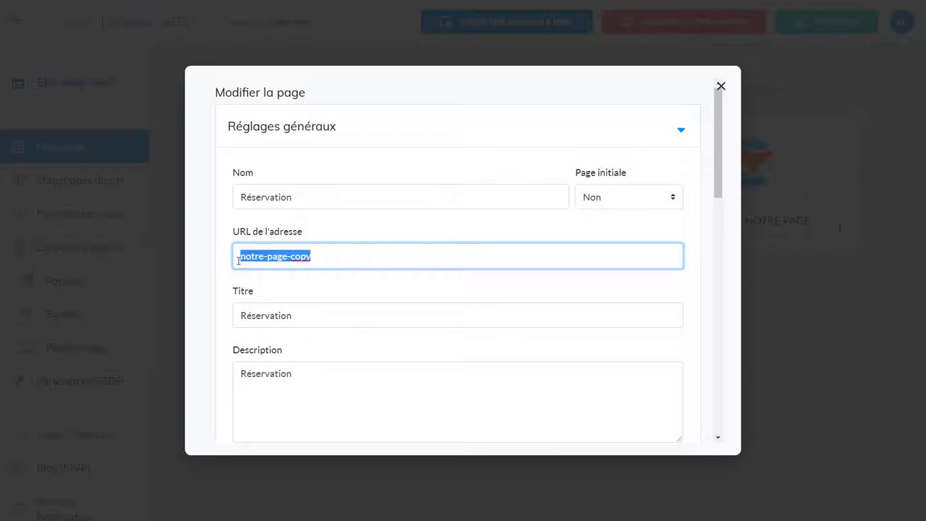
type("rece")
key("BackSpace")
type("servation-paiement")
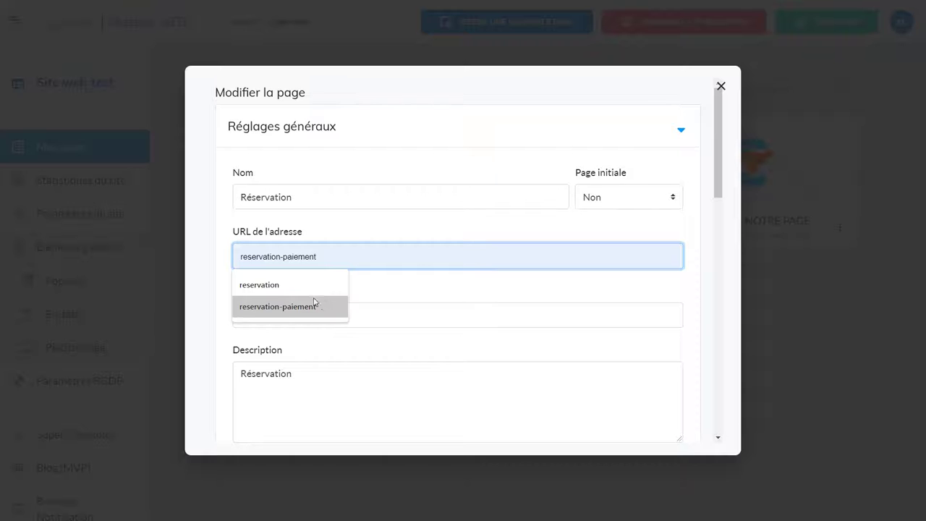
left_click(333, 287)
left_click_drag(720, 192, 706, 466)
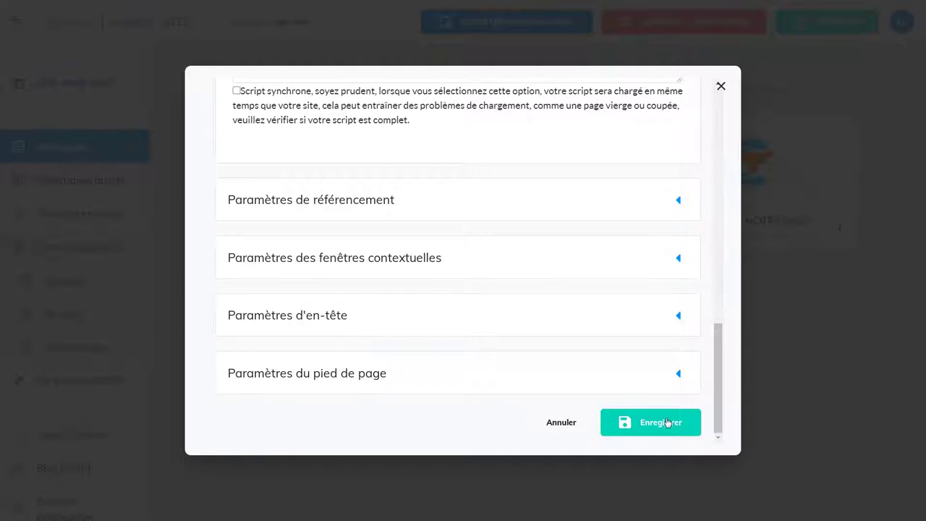
left_click(669, 421)
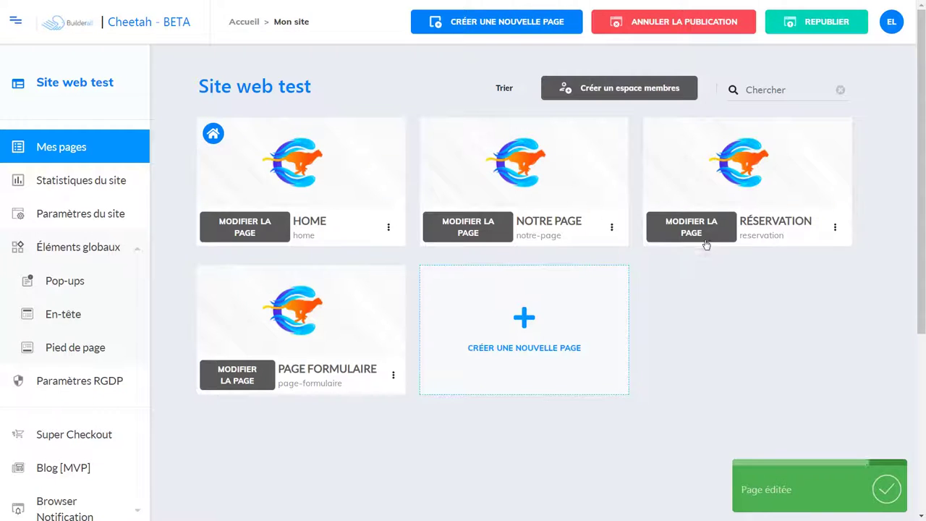
Open the Réservation page in the page editor
left_click(696, 230)
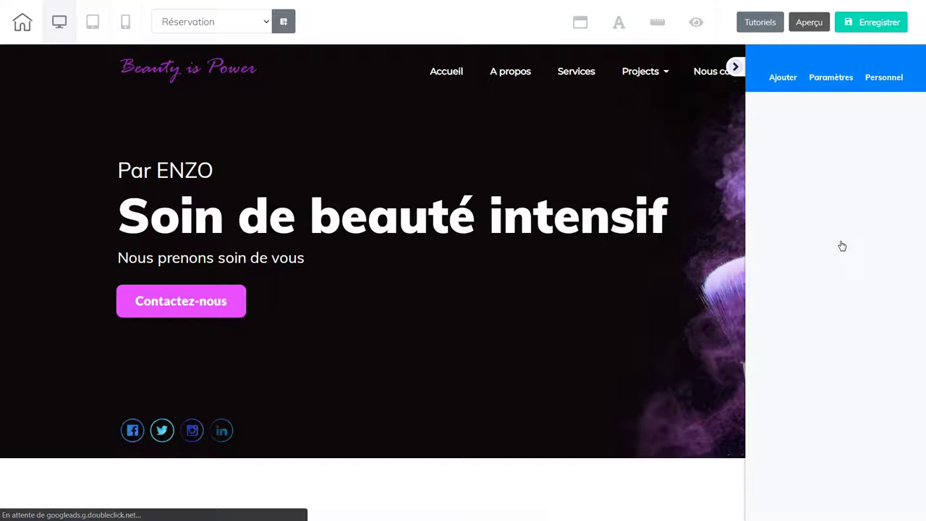
Delete the "Contactez Nous" panel containing the contact form from the Réservation page
left_click(735, 67)
left_click_drag(922, 165, 883, 258)
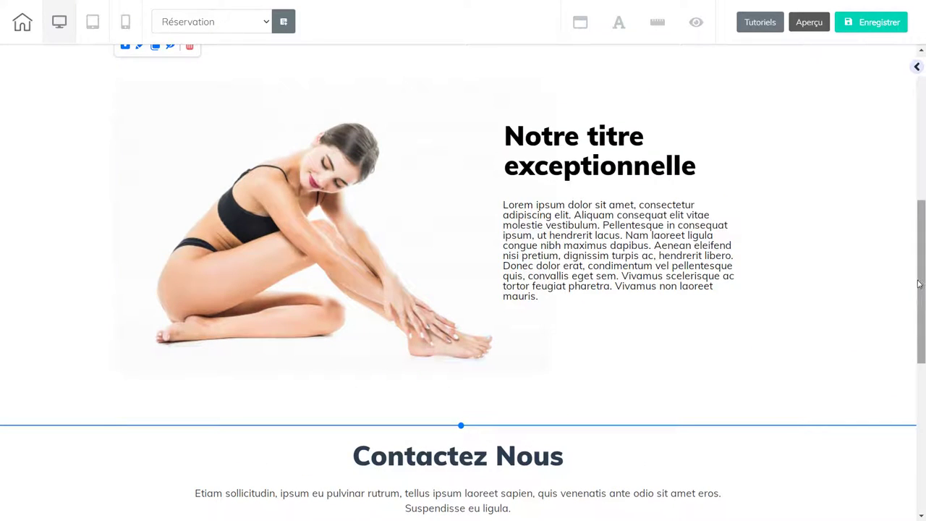
scroll(919, 284, "up", 2)
scroll(924, 332, "down", 3)
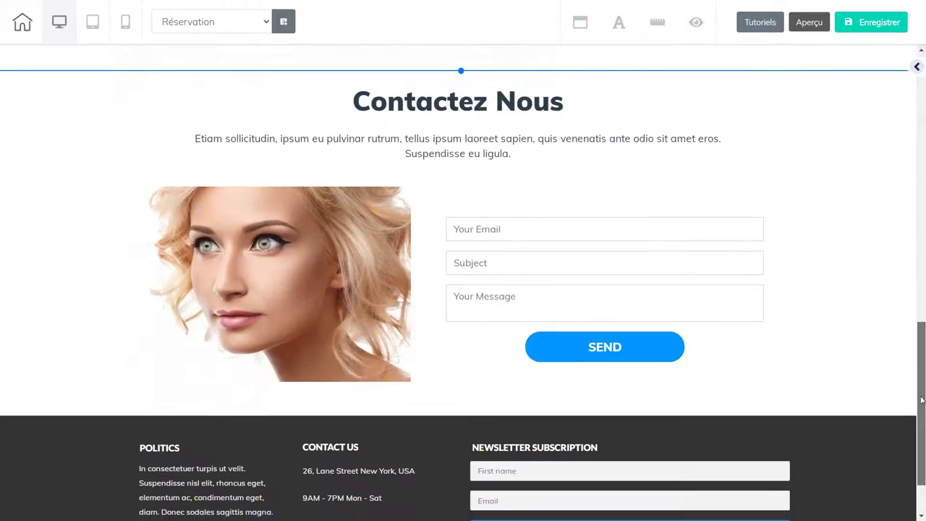
mouse_move(239, 130)
left_click(189, 93)
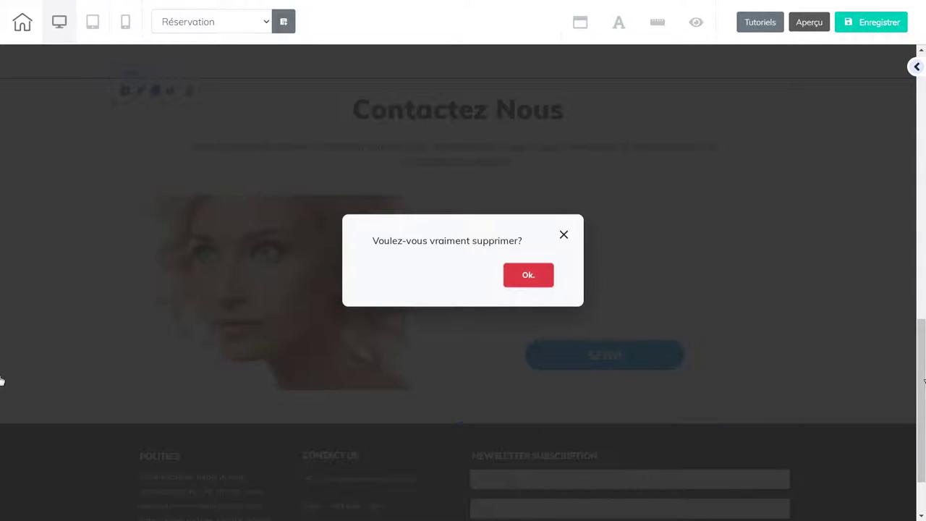
left_click(536, 279)
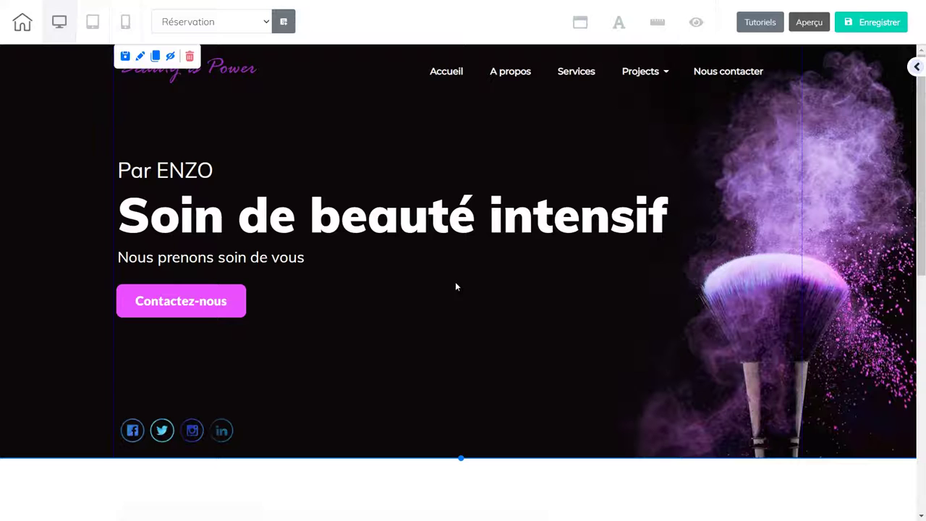
Delete the "Notre titre exceptionnelle" panel with its image and text
left_click_drag(920, 217, 917, 295)
scroll(917, 295, "up", 1)
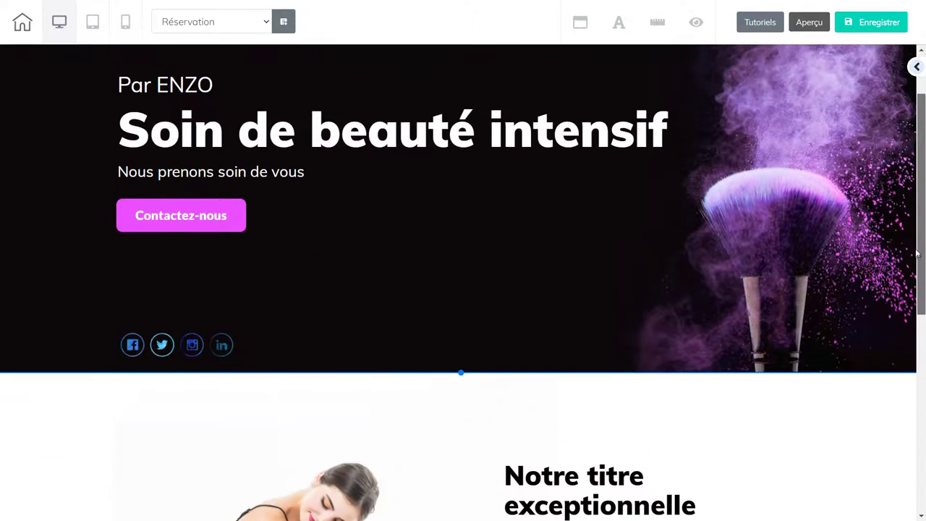
scroll(917, 288, "down", 2)
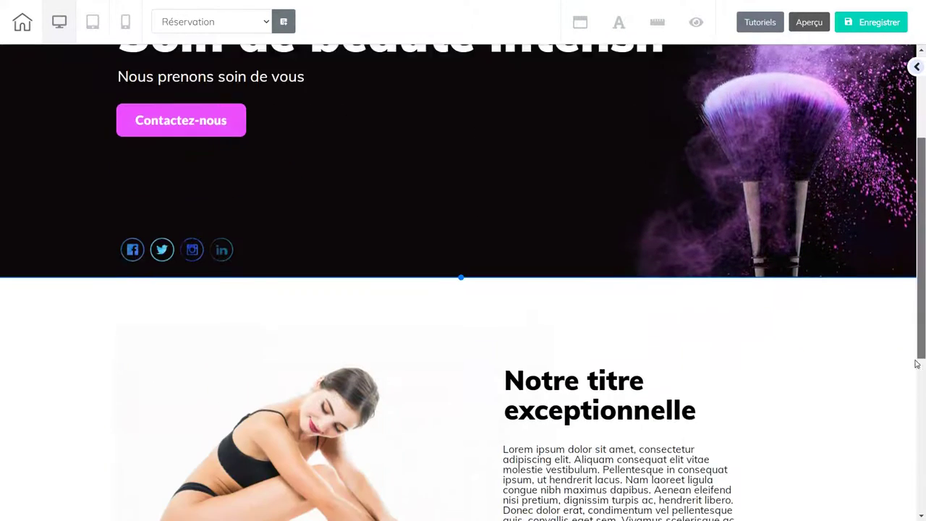
mouse_move(480, 327)
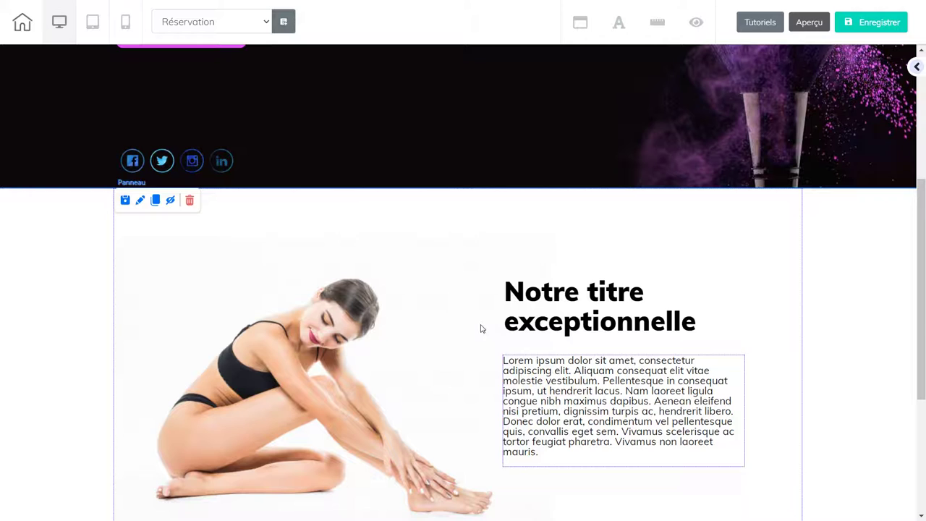
left_click(189, 201)
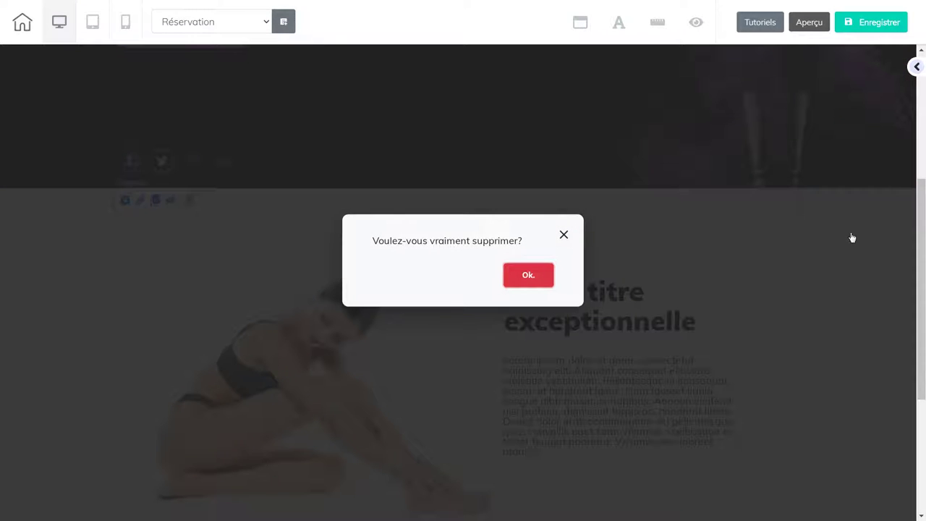
key("Return")
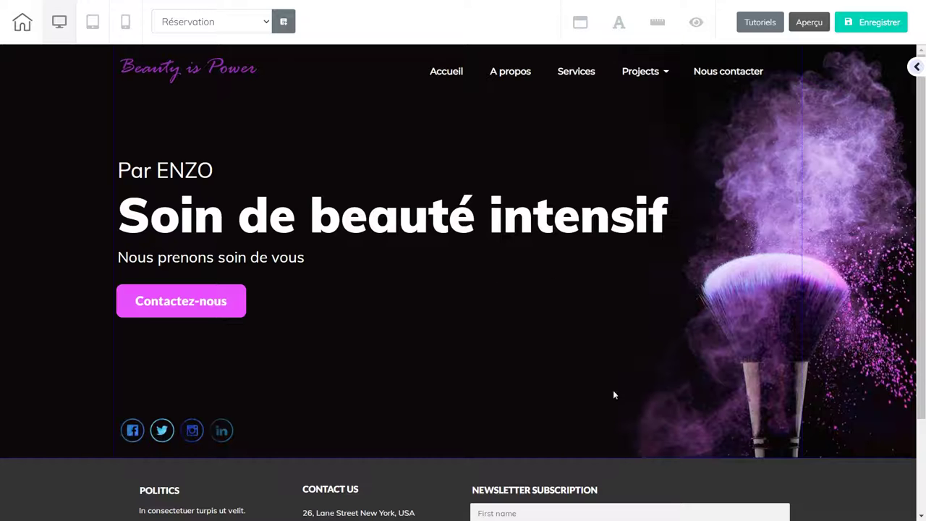
Delete the small author line and the "Soin de beauté intensif" headline from the header panel
mouse_move(466, 230)
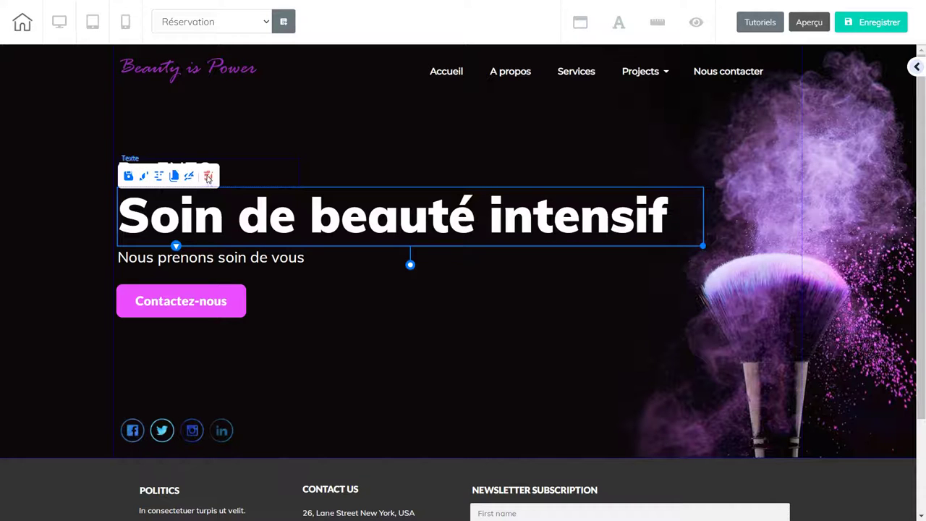
mouse_move(209, 180)
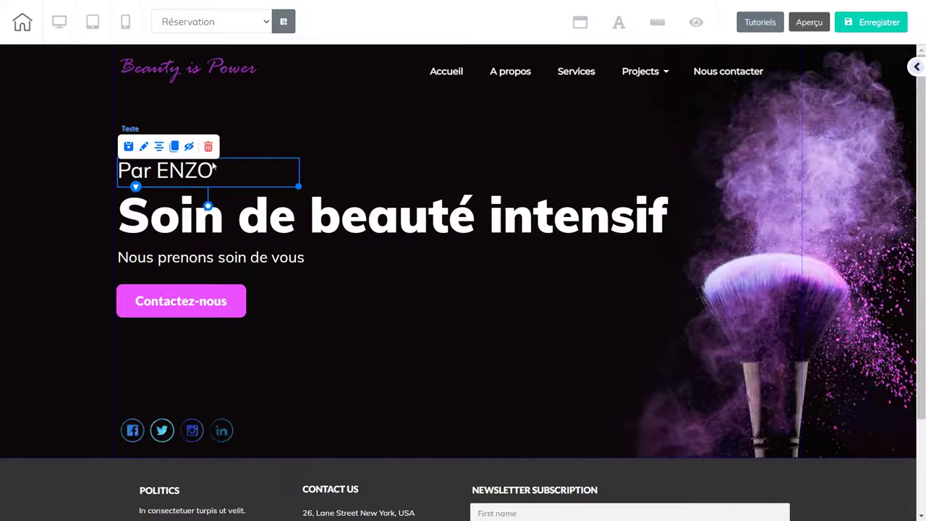
left_click(208, 146)
left_click(544, 281)
mouse_move(341, 243)
left_click(207, 175)
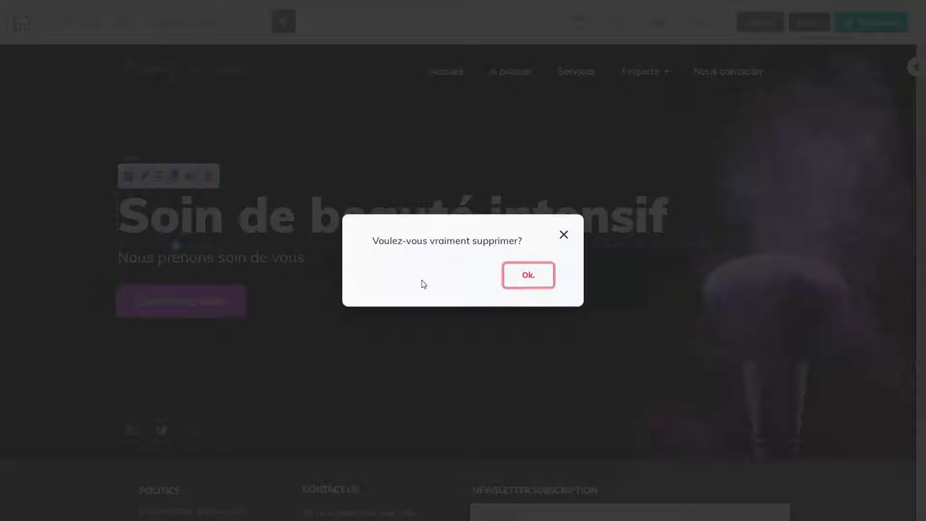
left_click(529, 276)
Delete the "Nous prenons soin de vous" text and the "Contactez-nous" button from the header panel
mouse_move(209, 262)
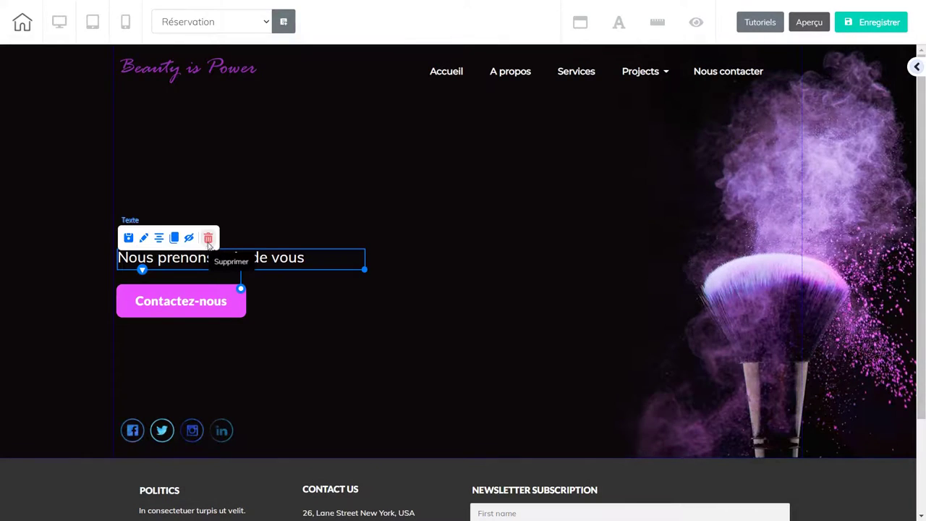
left_click(208, 238)
left_click(507, 281)
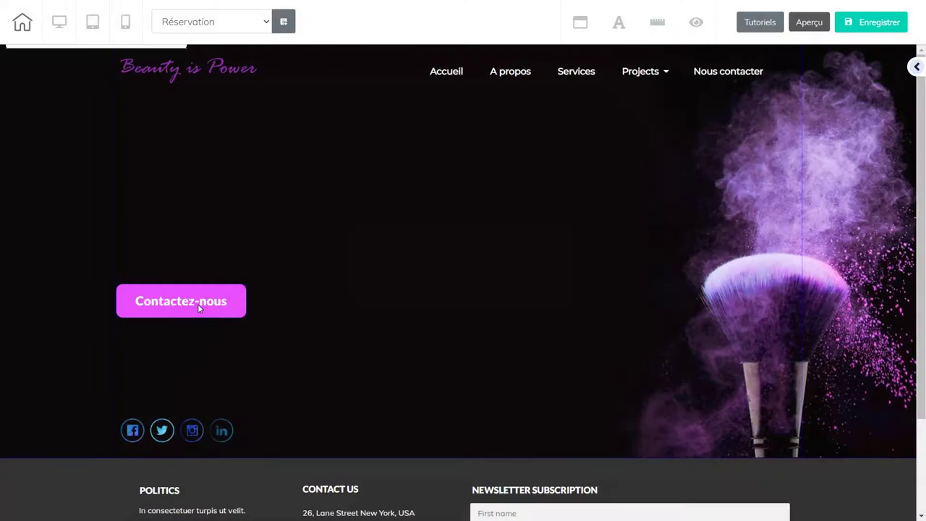
mouse_move(181, 301)
left_click(221, 272)
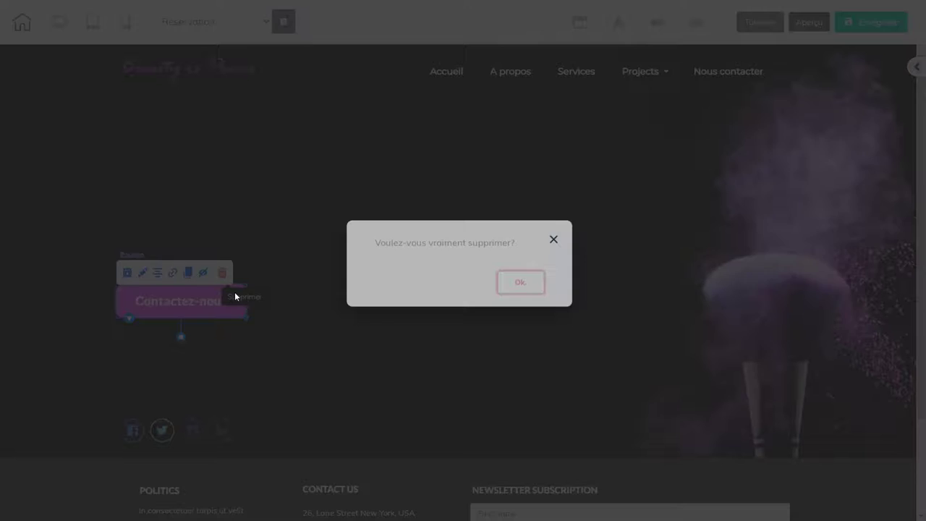
left_click(529, 275)
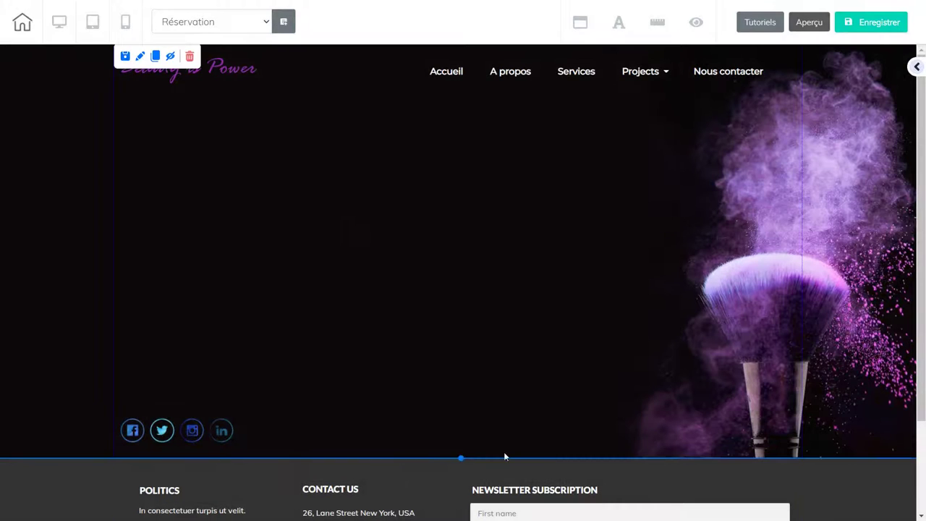
Extend the header panel downward and insert a Réservation element in it using the "Site web consultation" calendar, with info shown and all calendars displayed
left_click_drag(457, 458, 461, 518)
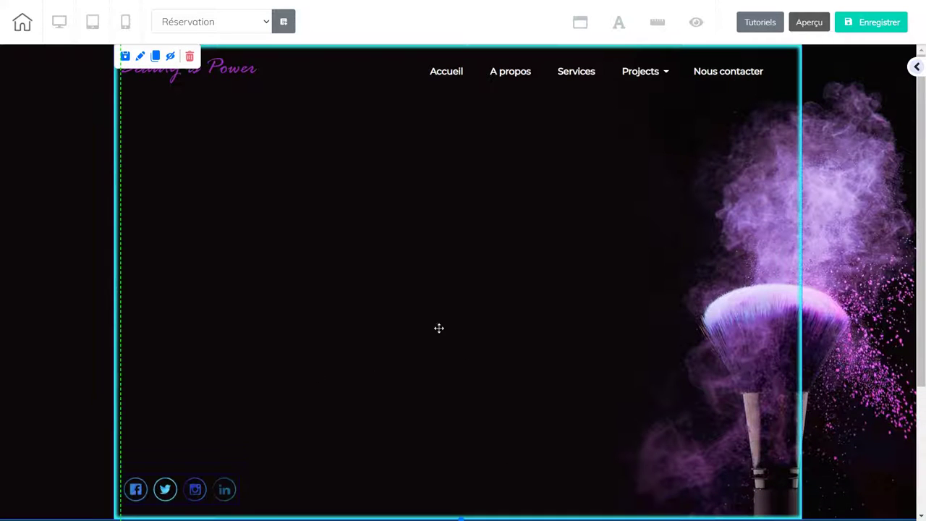
left_click(917, 67)
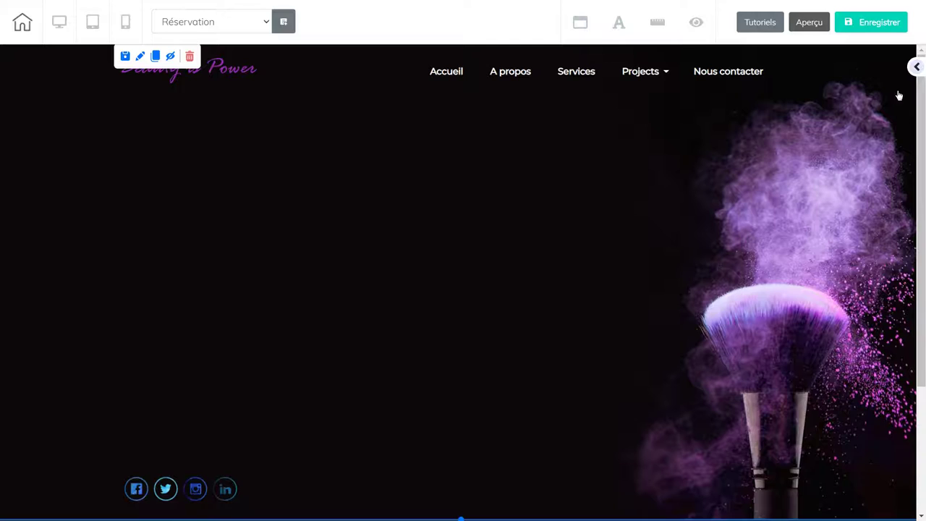
left_click_drag(922, 126, 904, 249)
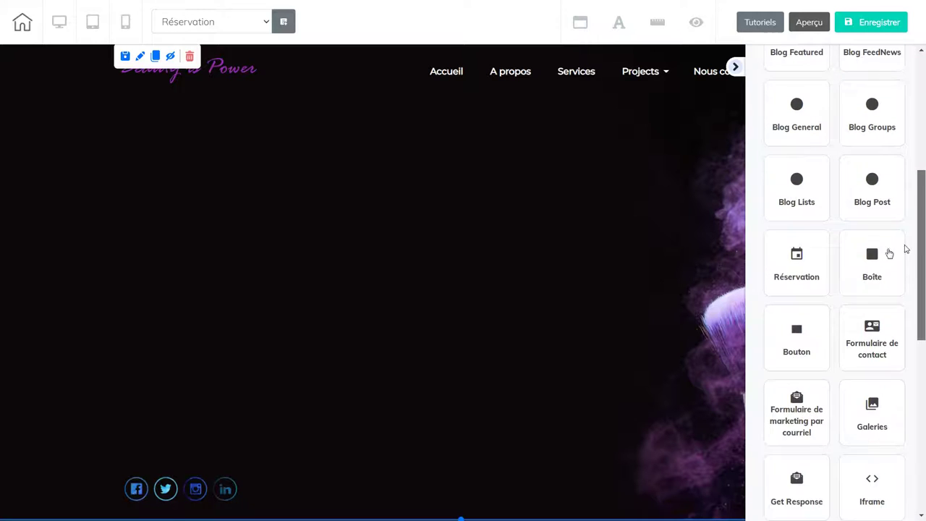
left_click(809, 269)
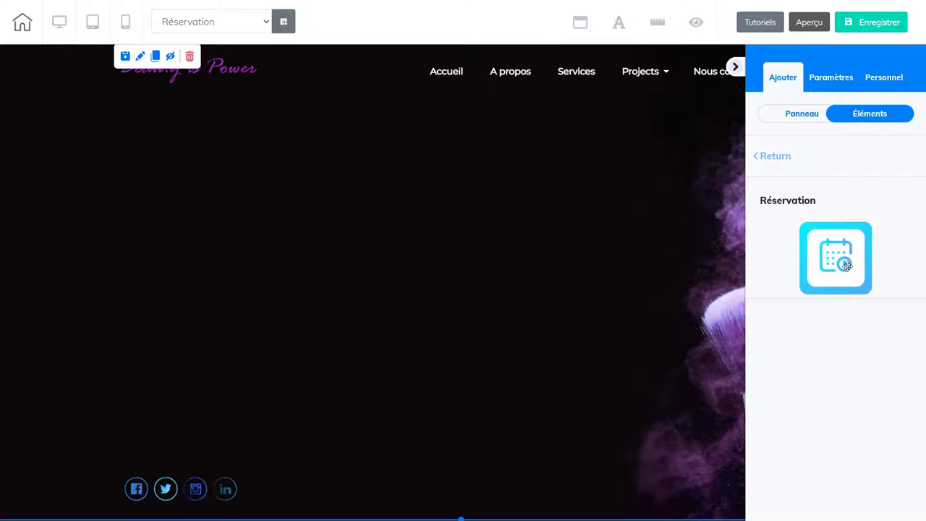
left_click_drag(845, 264, 279, 216)
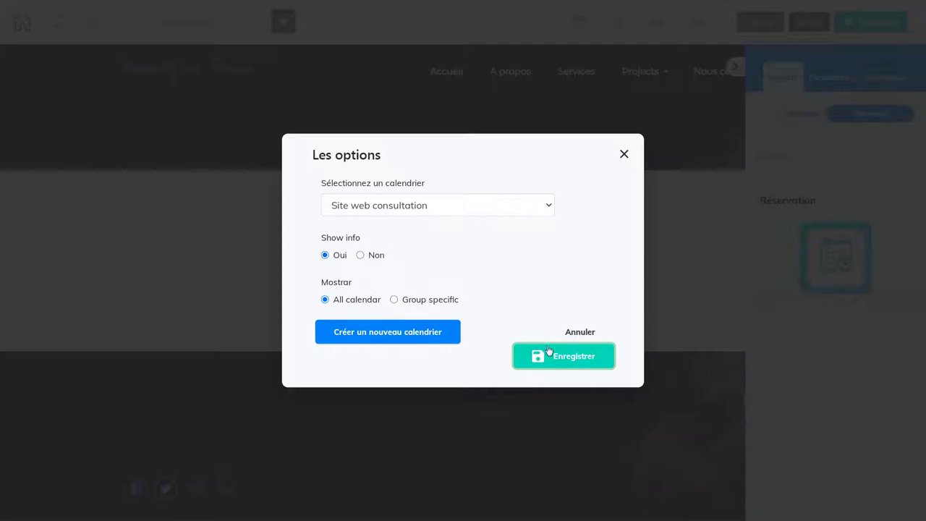
left_click(569, 359)
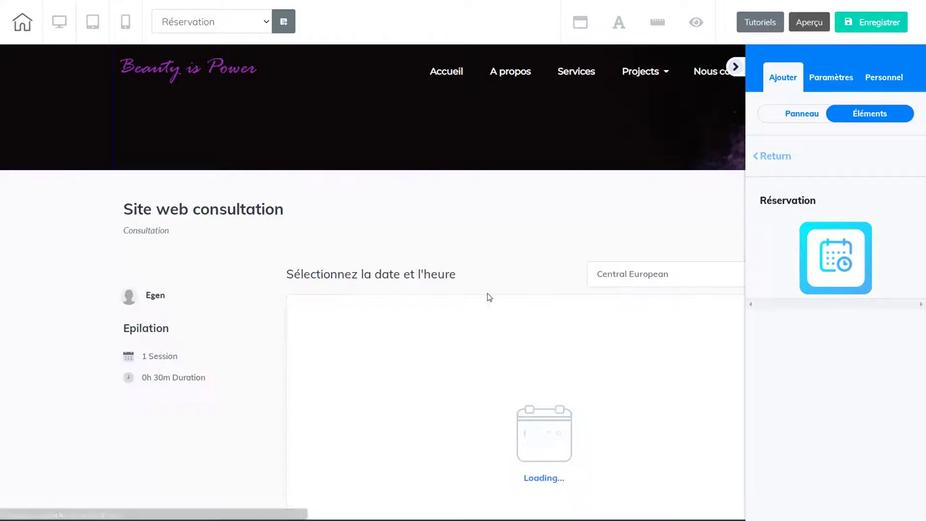
Turn off full height and full width for the booking calendar and place it below the navigation menu
scroll(471, 252, "down", 2)
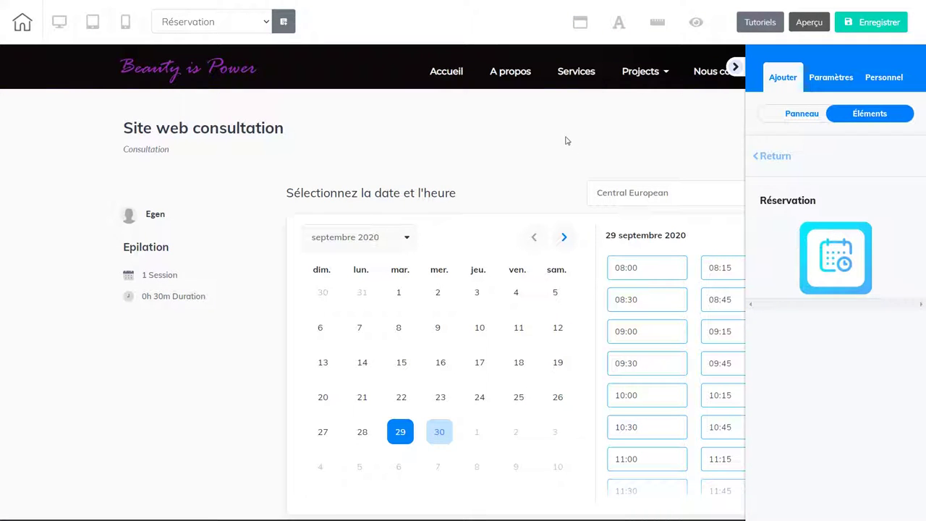
left_click(235, 121)
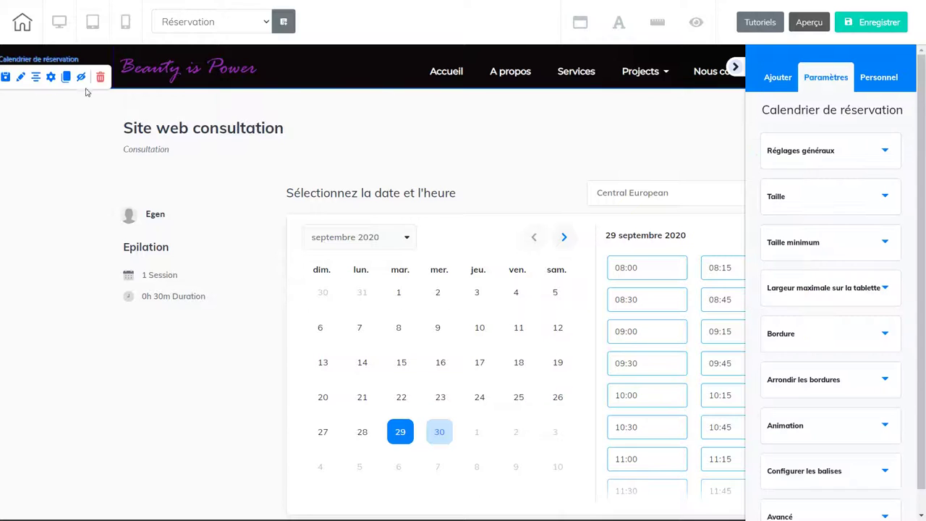
left_click(818, 153)
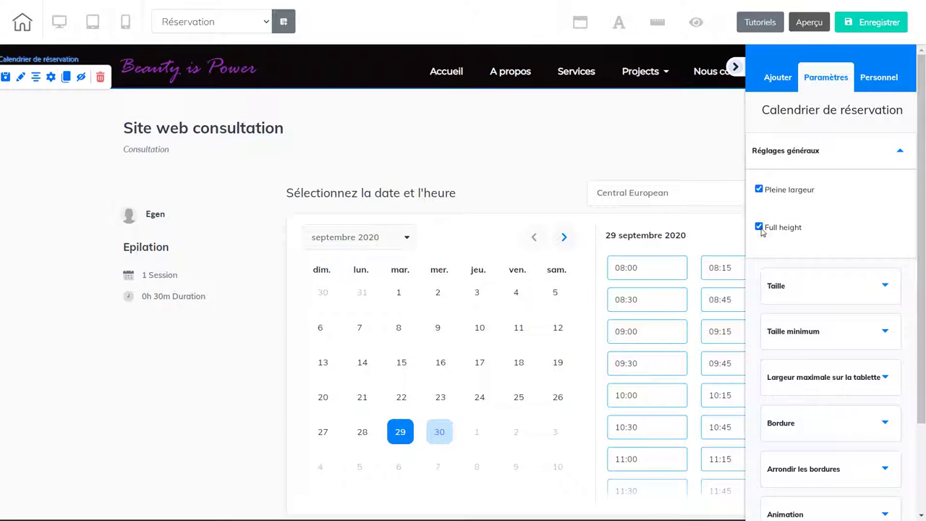
left_click(760, 229)
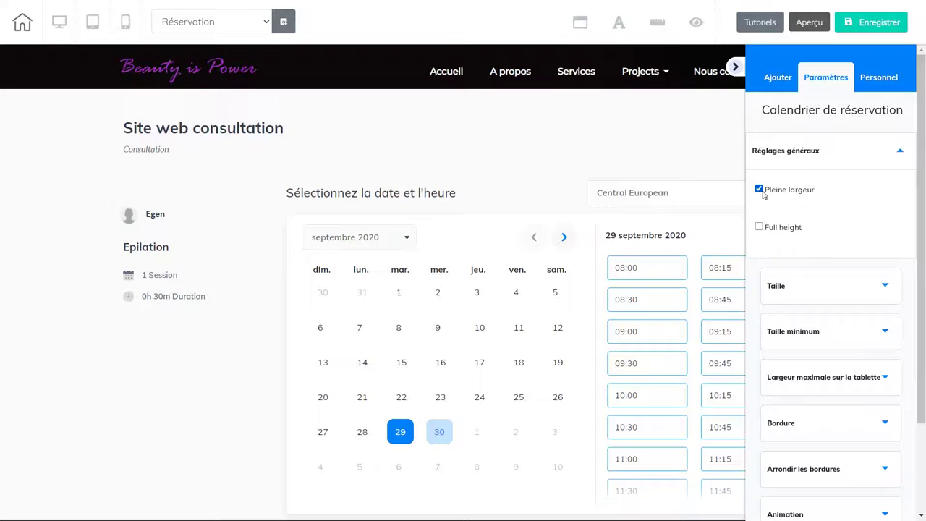
left_click(759, 189)
left_click_drag(619, 144, 177, 488)
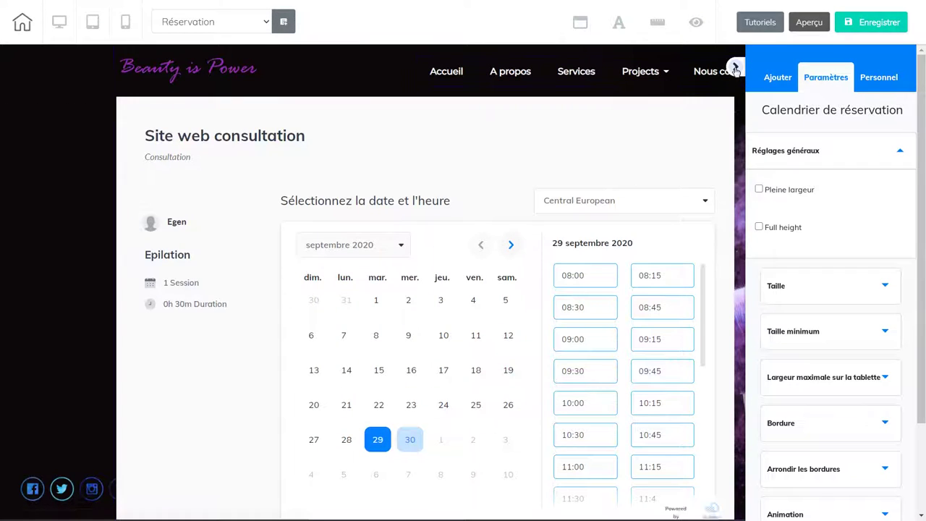
Set the header panel's height to 1267 and move the social media icons below the booking calendar
left_click(734, 67)
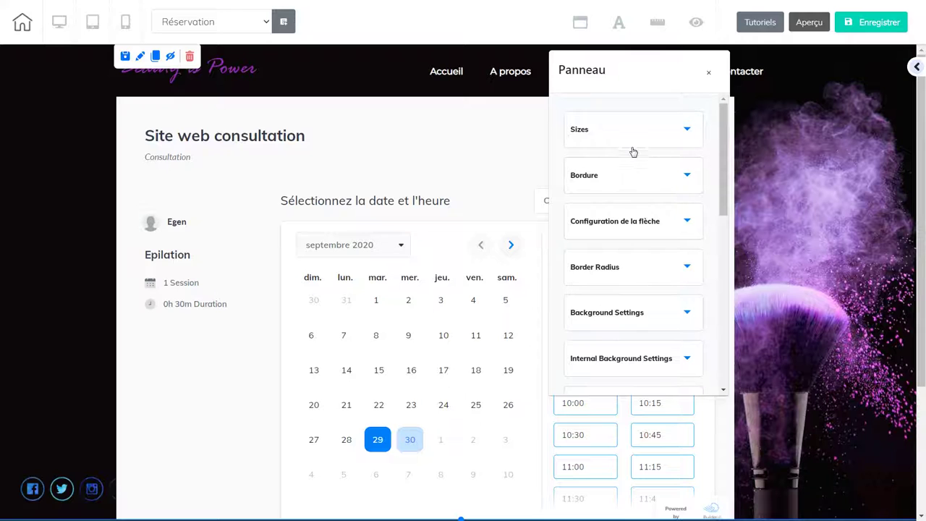
left_click(639, 140)
left_click_drag(582, 208, 590, 208)
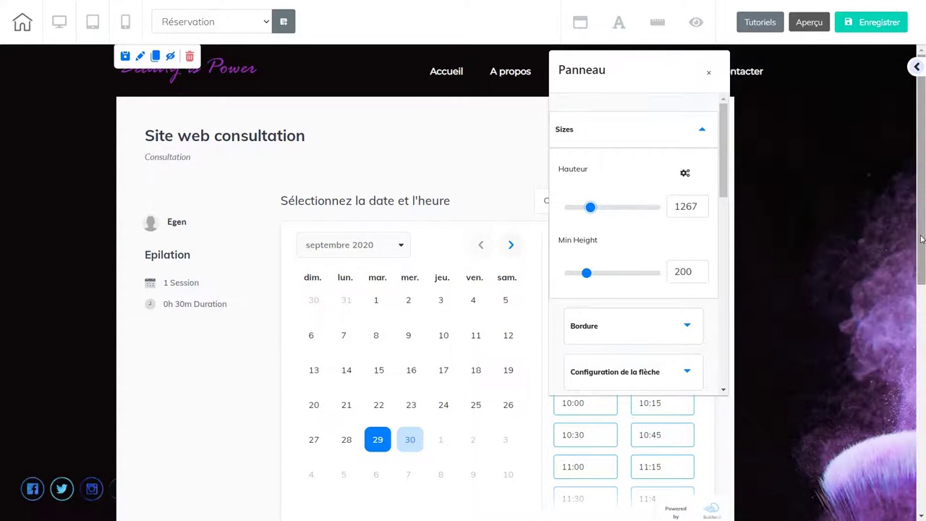
scroll(921, 237, "down", 2)
left_click_drag(65, 352, 157, 427)
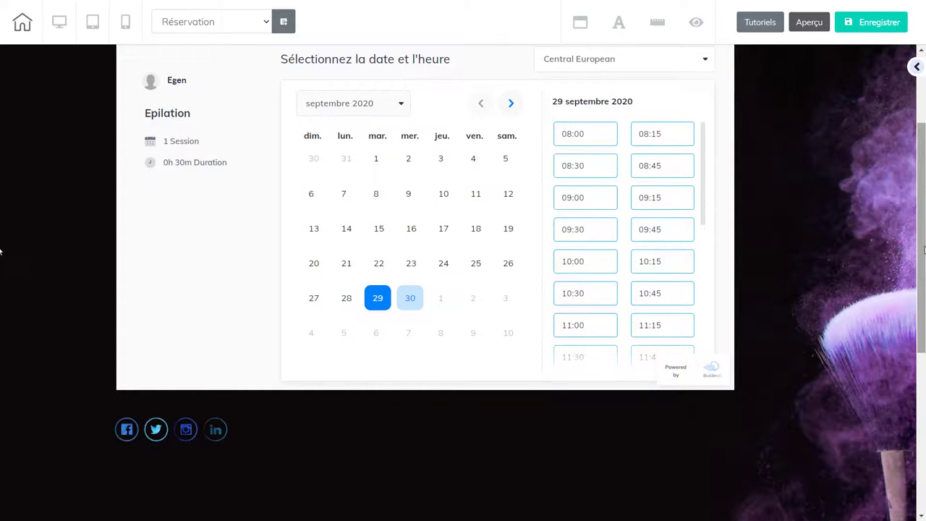
Enlarge the booking calendar to span the panel's content width and adjust the social media icons' position beneath it
scroll(918, 251, "up", 2)
scroll(728, 310, "down", 2)
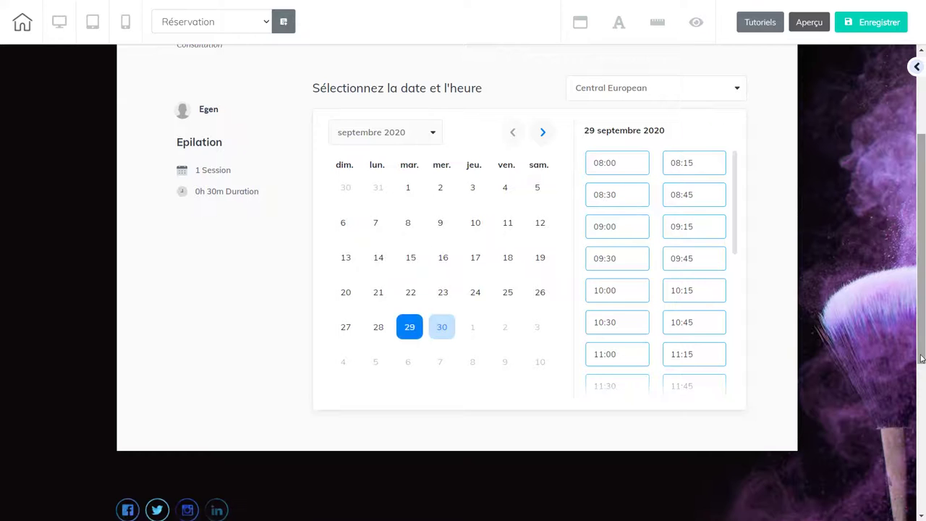
left_click_drag(921, 358, 922, 317)
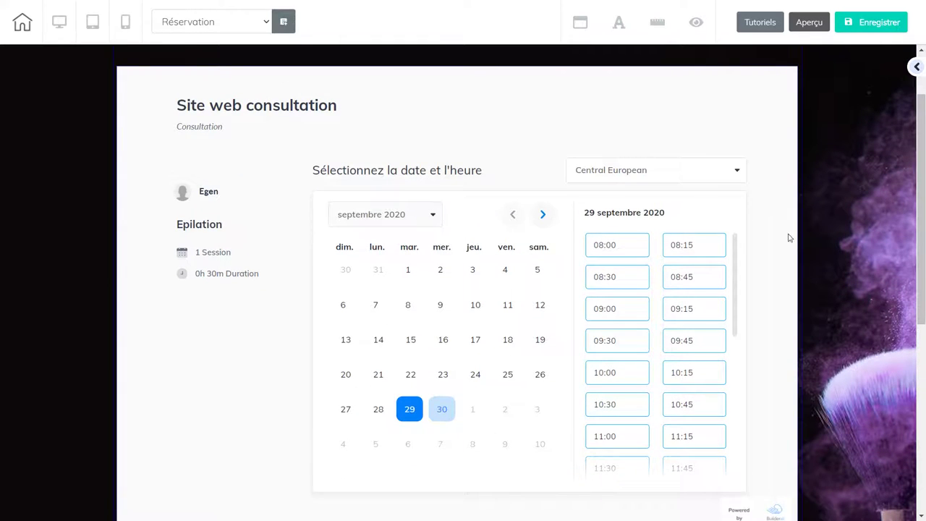
left_click_drag(917, 256, 826, 332)
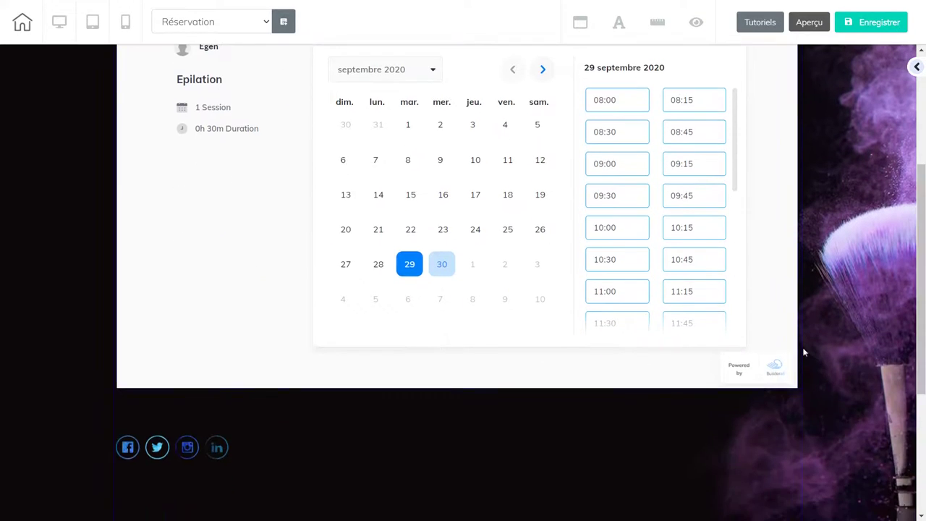
left_click_drag(794, 385, 798, 395)
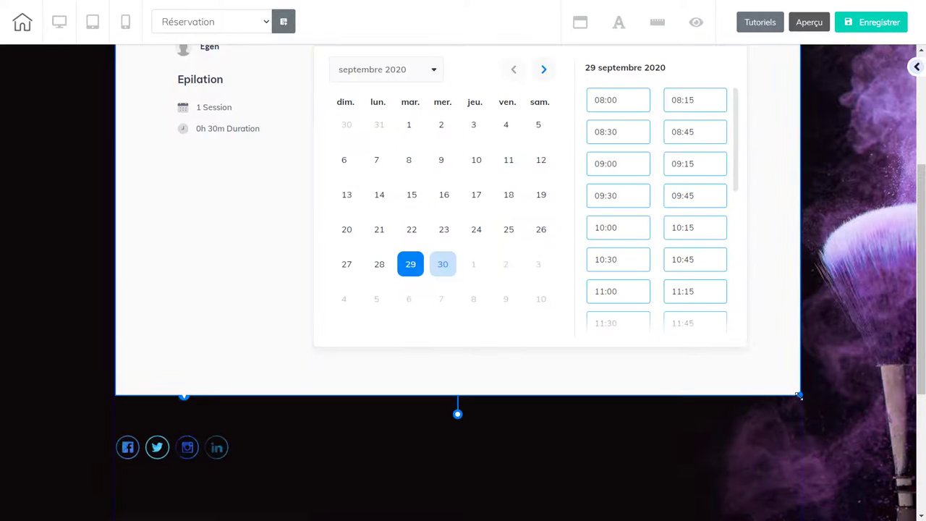
left_click(212, 452)
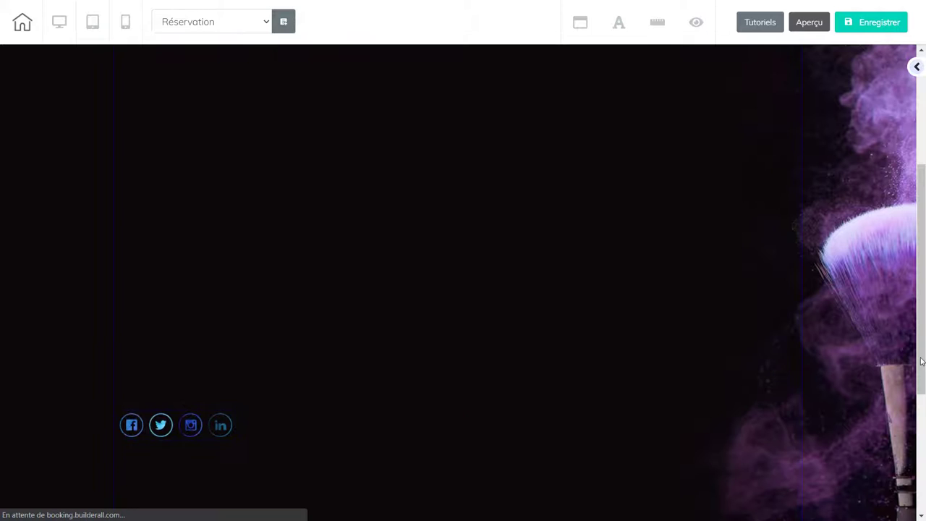
Shorten the header panel so that it ends just below the social media icons
scroll(868, 405, "down", 2)
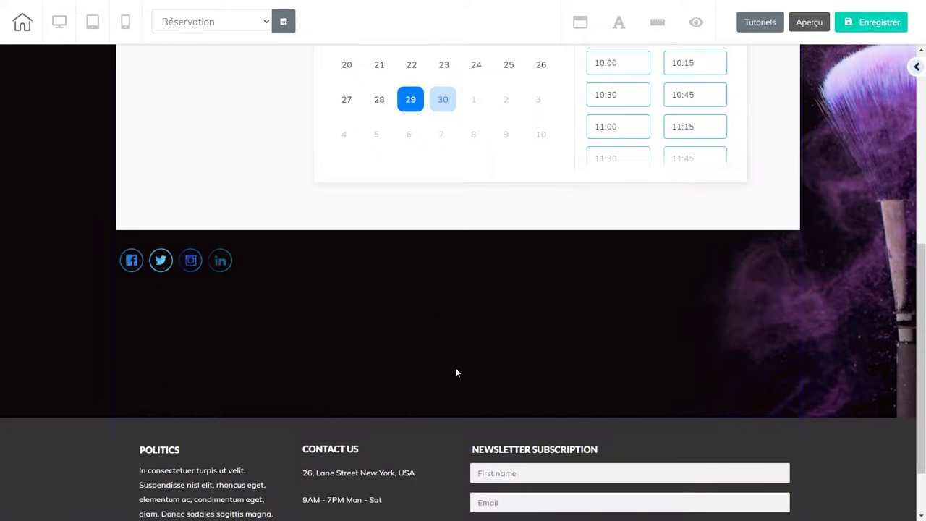
left_click_drag(459, 415, 451, 295)
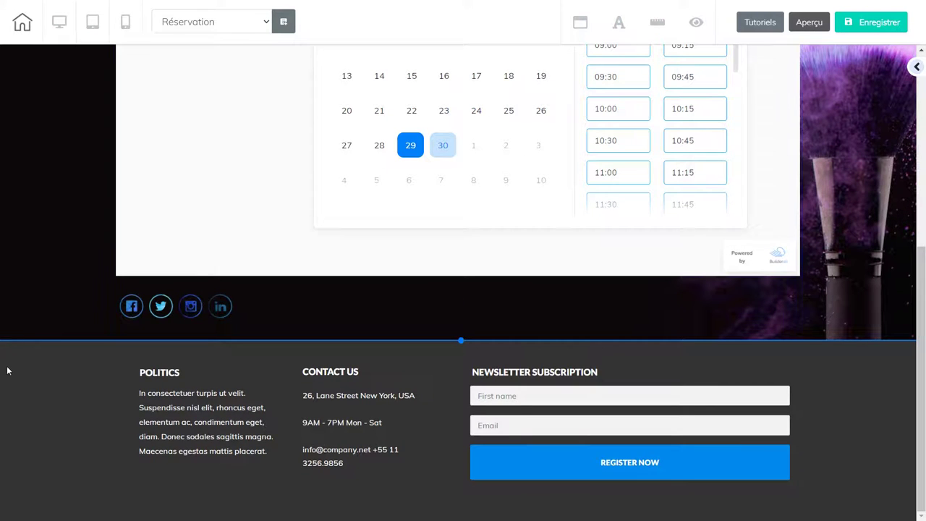
left_click_drag(917, 402, 861, 105)
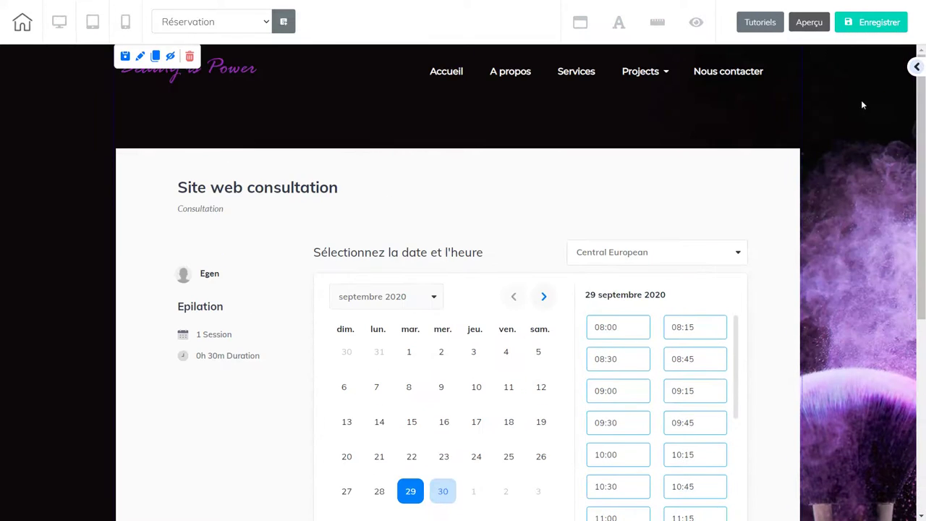
Save the Réservation page, publish the site on its current free domain, and return to the site's page list with changes saved
left_click(864, 23)
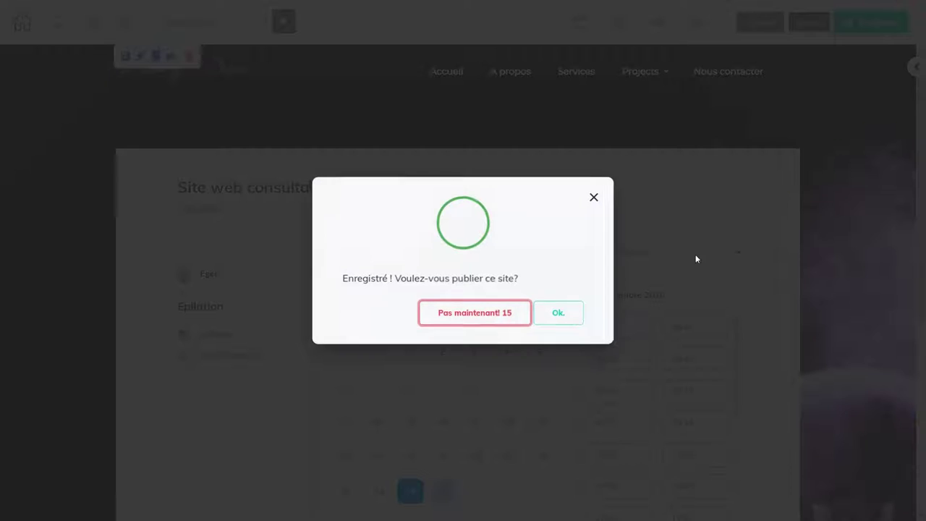
left_click(552, 313)
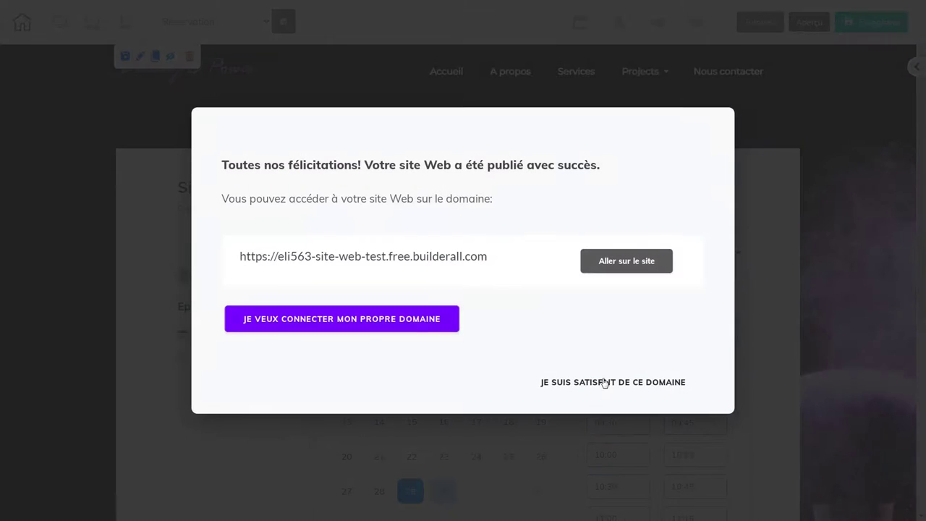
left_click(601, 381)
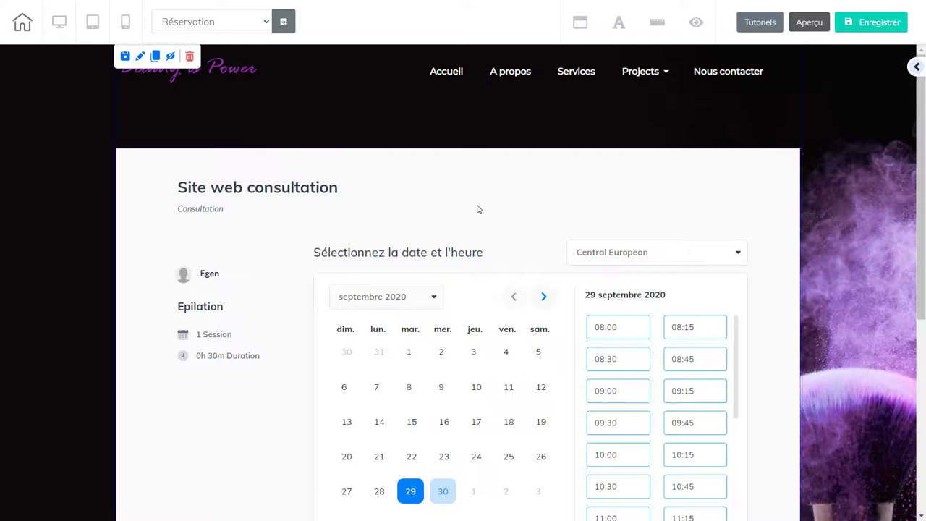
left_click(29, 29)
left_click(495, 279)
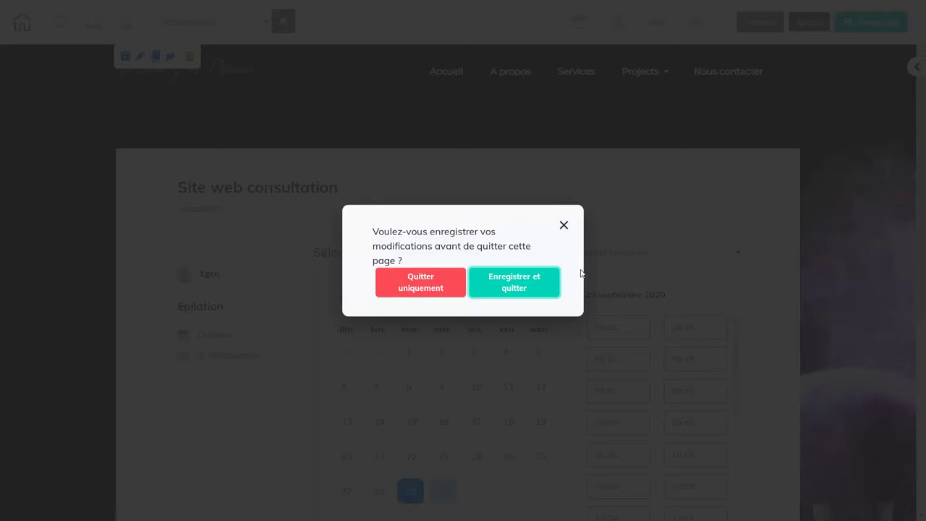
left_click(521, 293)
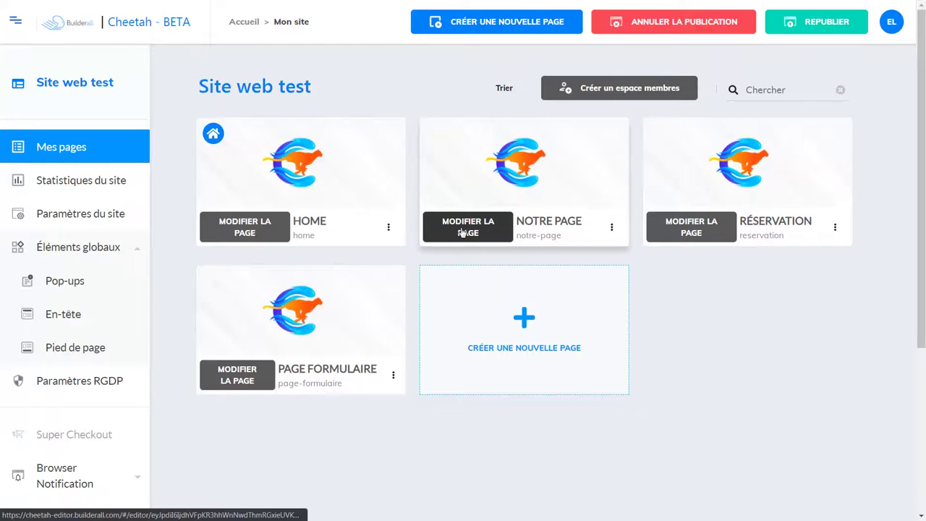
Open Notre page for editing and change the title of the "Contactez-nous" button to "Réservez une place"
left_click(461, 230)
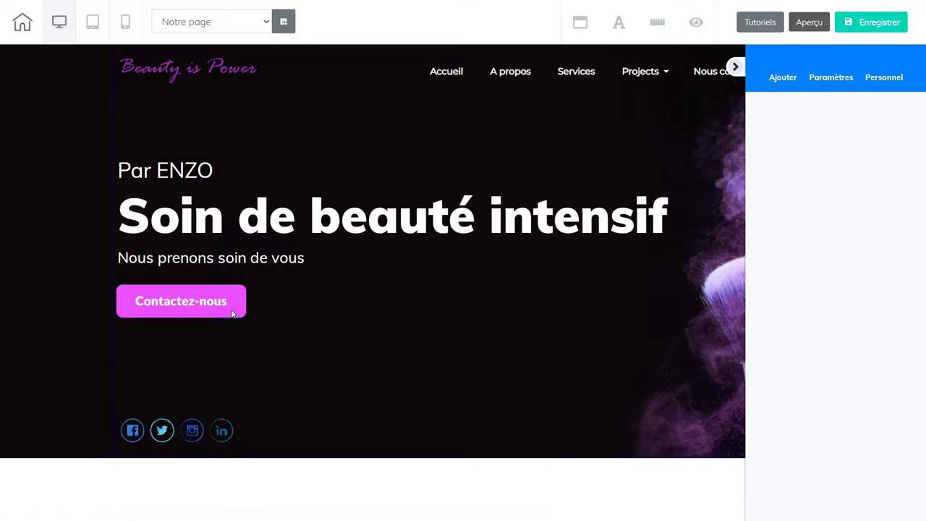
left_click(174, 293)
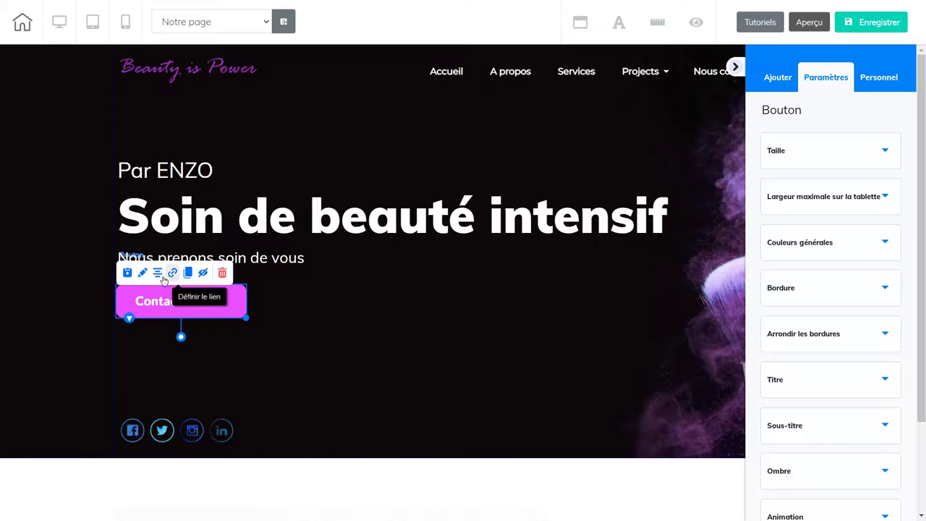
left_click(827, 384)
left_click_drag(847, 443, 751, 445)
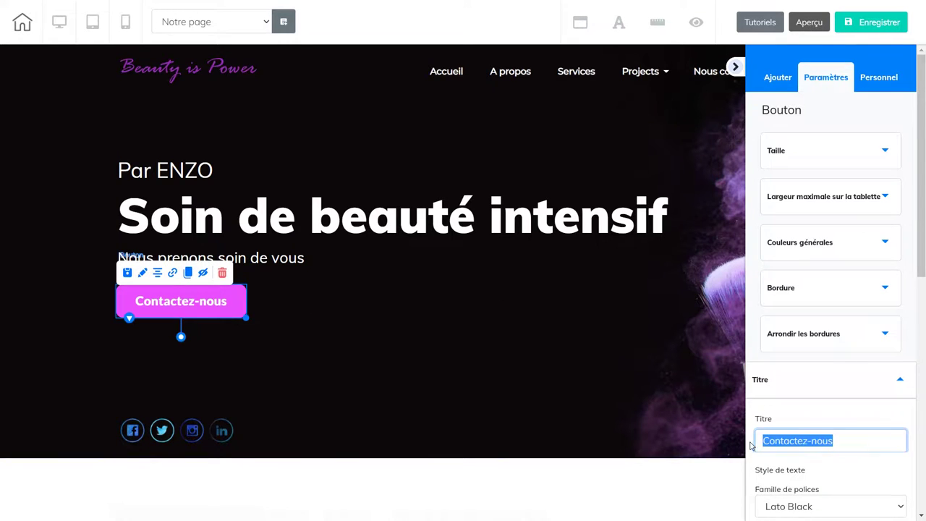
type("Reserve")
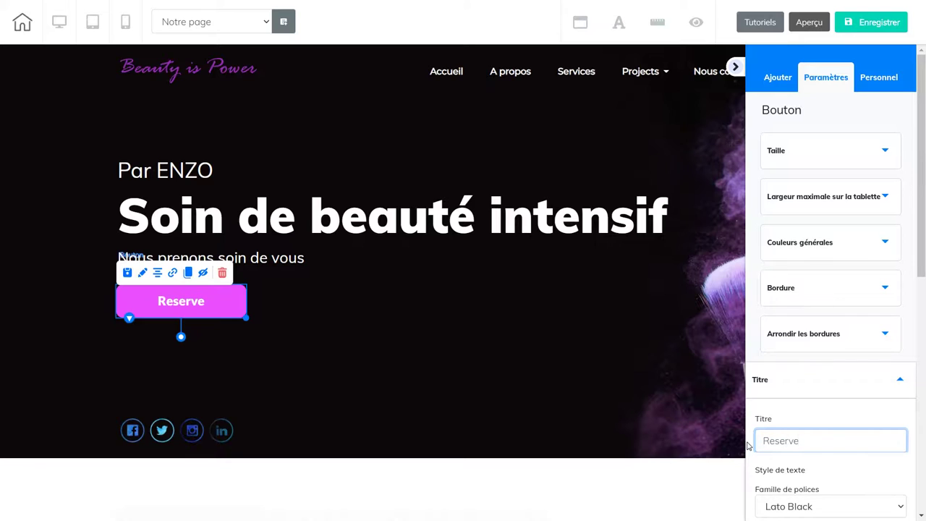
type("z une")
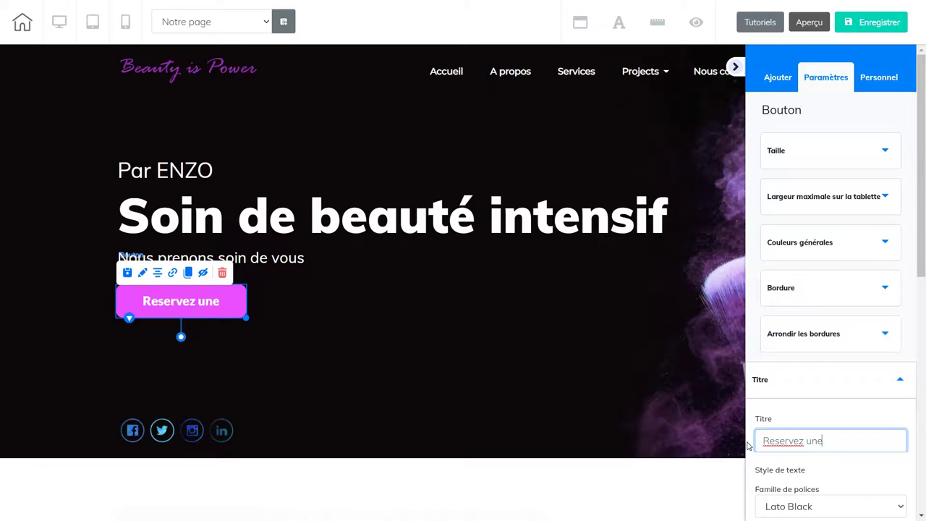
type("place")
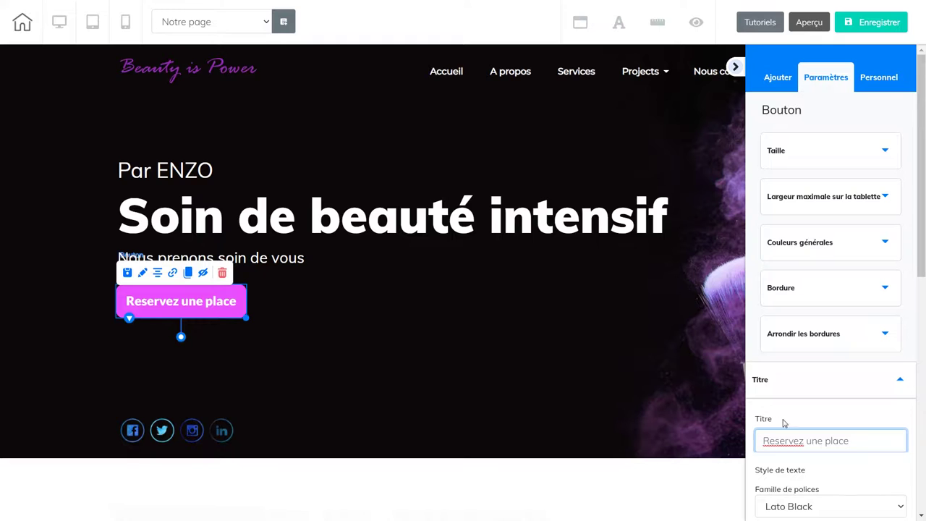
double_click(782, 441)
right_click(782, 442)
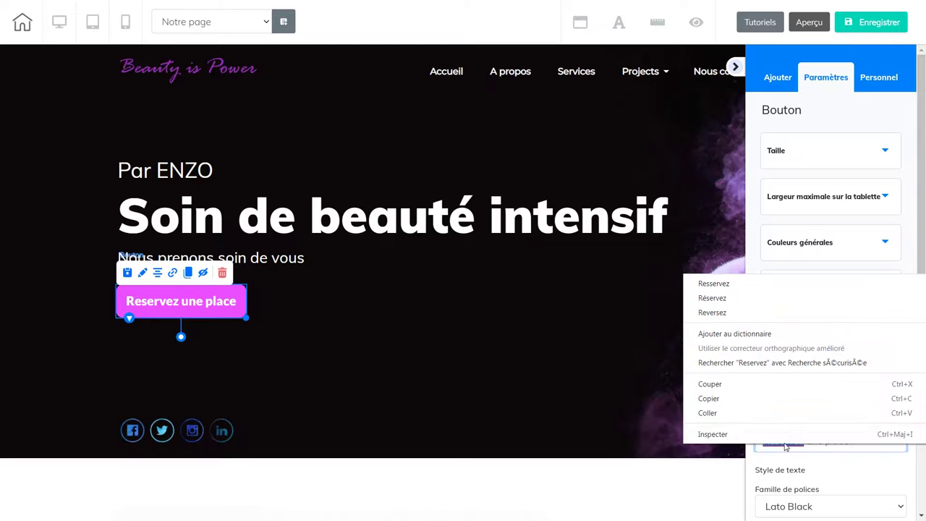
left_click(711, 297)
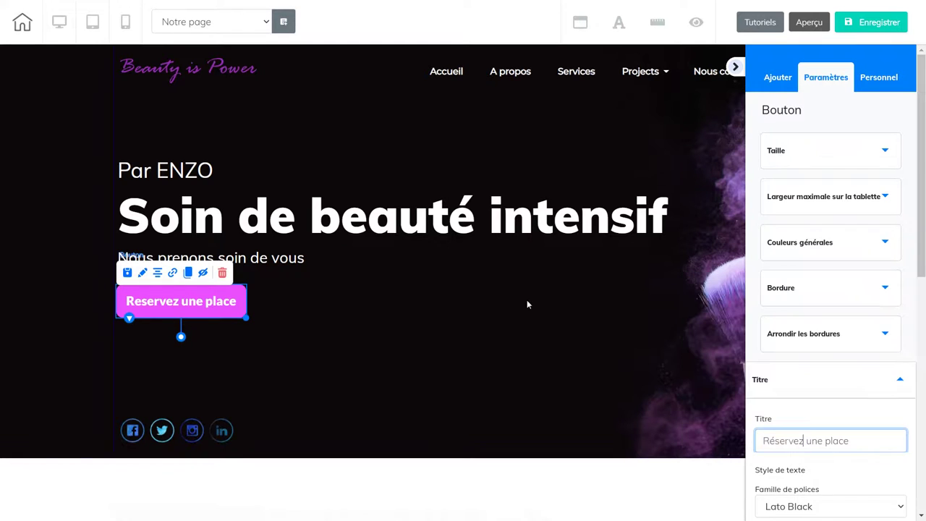
Link the "Réservez une place" button to the Réservation page, opening in the same tab
left_click(172, 273)
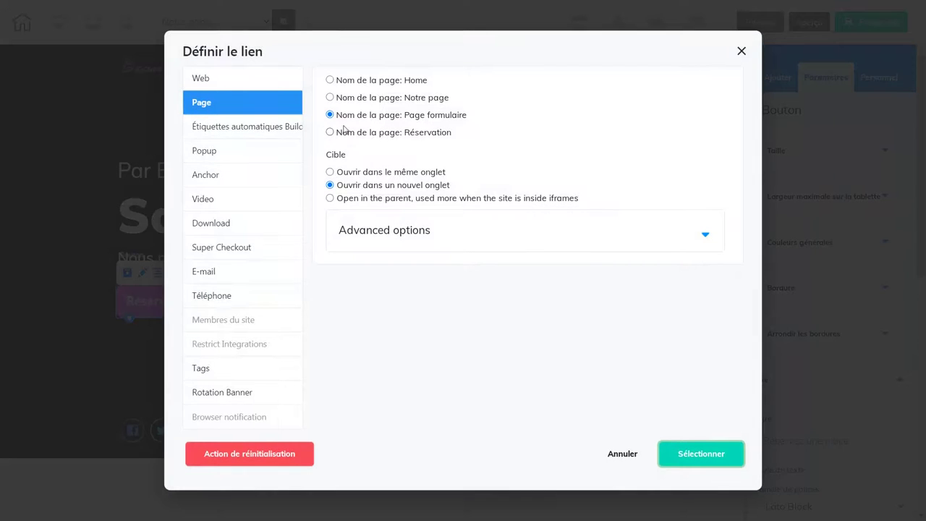
left_click(329, 134)
left_click(330, 173)
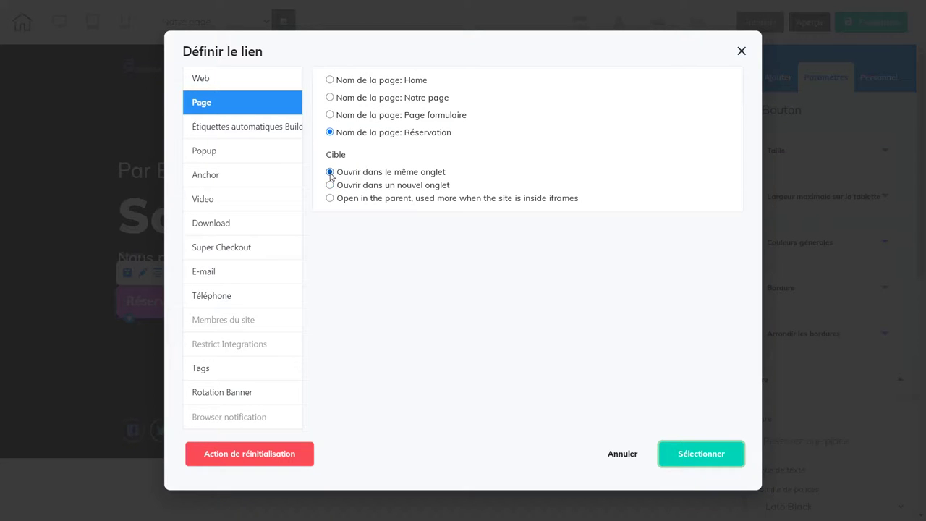
left_click(698, 463)
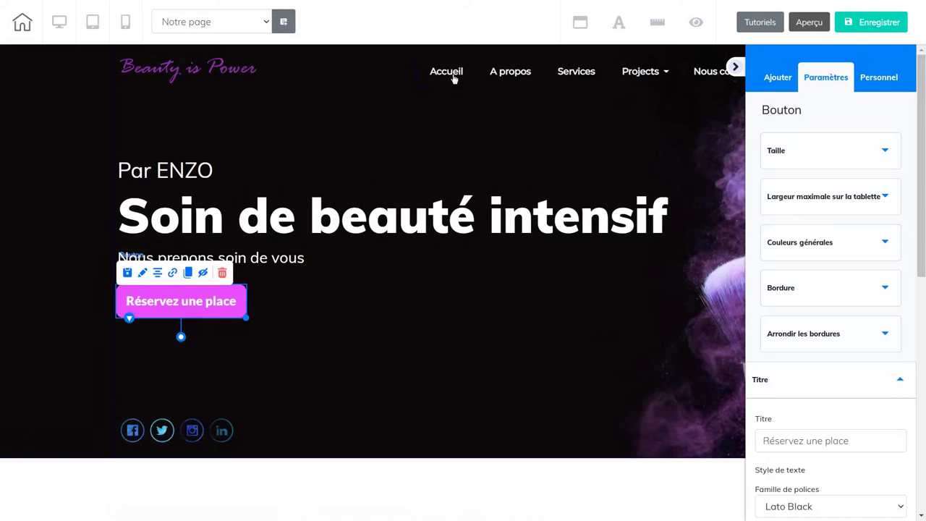
Save Notre page, republish the site on the same domain, and exit to the page list with changes saved
left_click(869, 23)
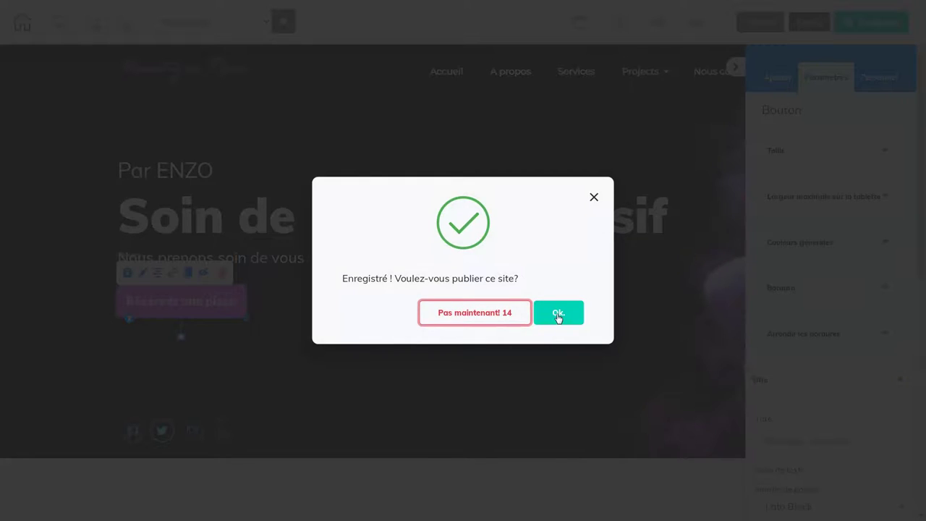
left_click(557, 315)
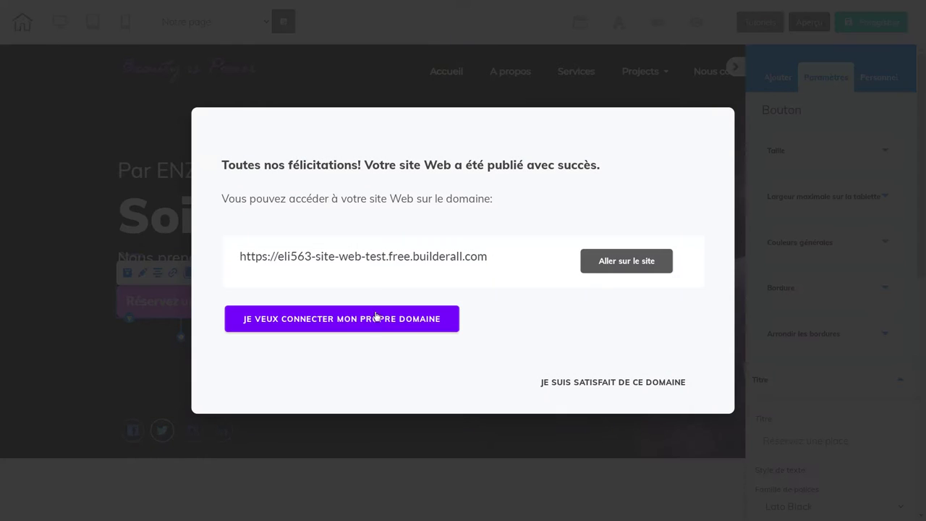
left_click(595, 384)
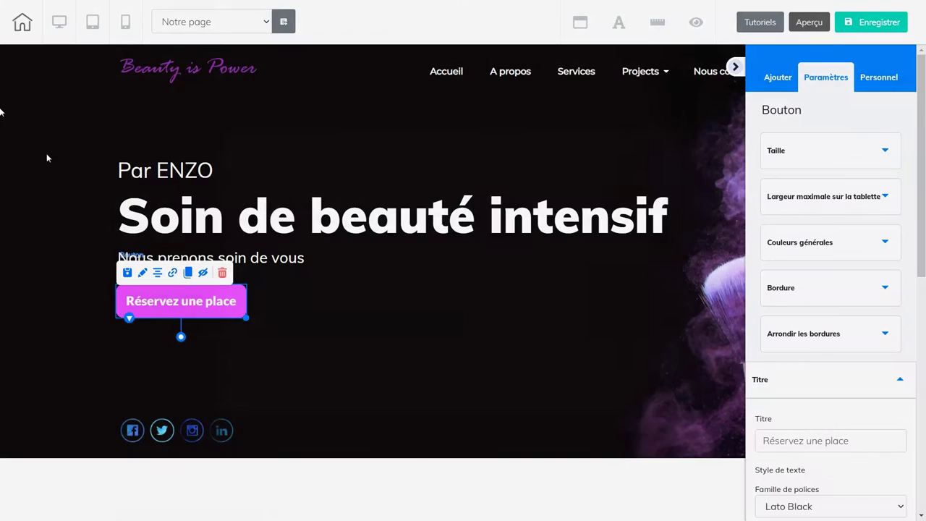
left_click(18, 23)
left_click(499, 287)
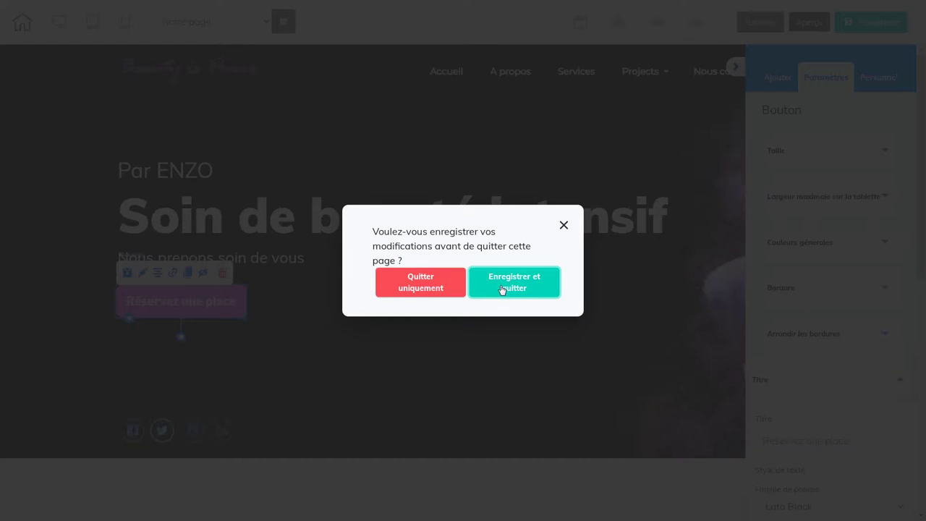
left_click(501, 288)
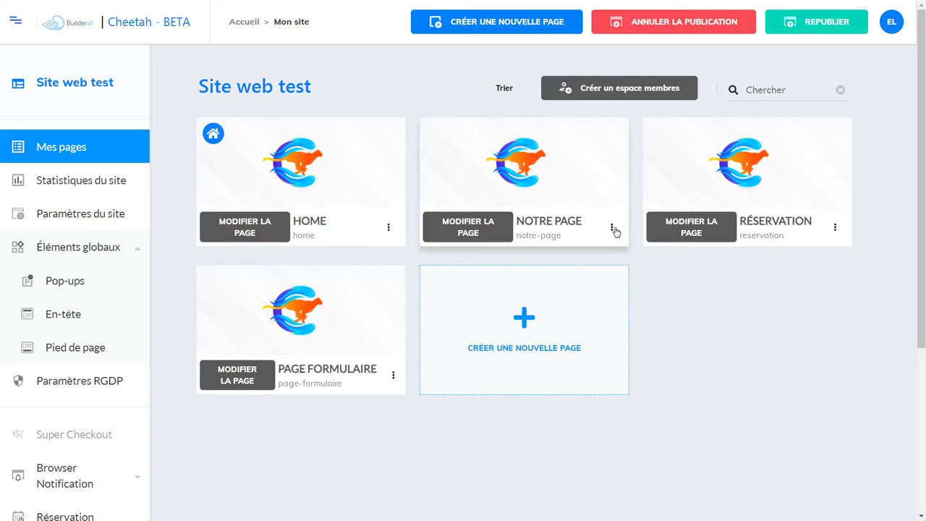
View the published Notre page and follow its "Réservez une place" button to test the link
left_click(612, 229)
left_click(565, 284)
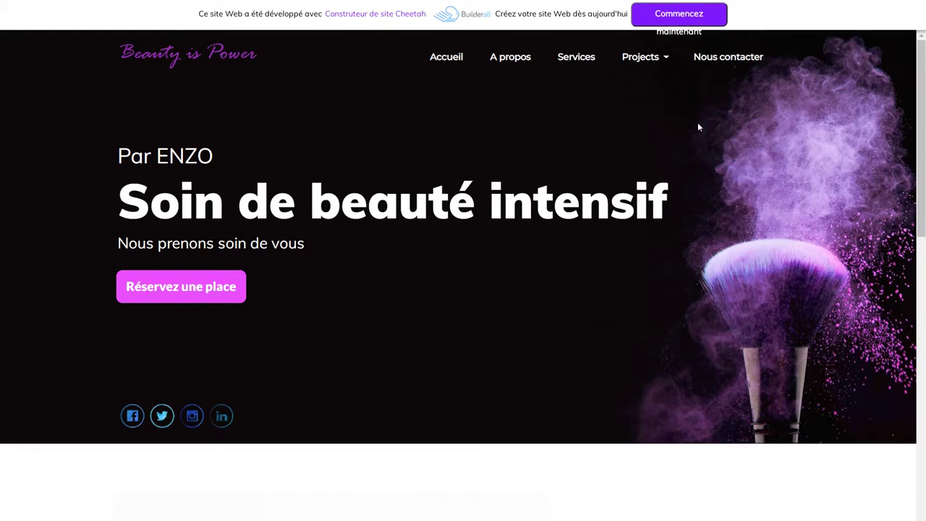
left_click(195, 293)
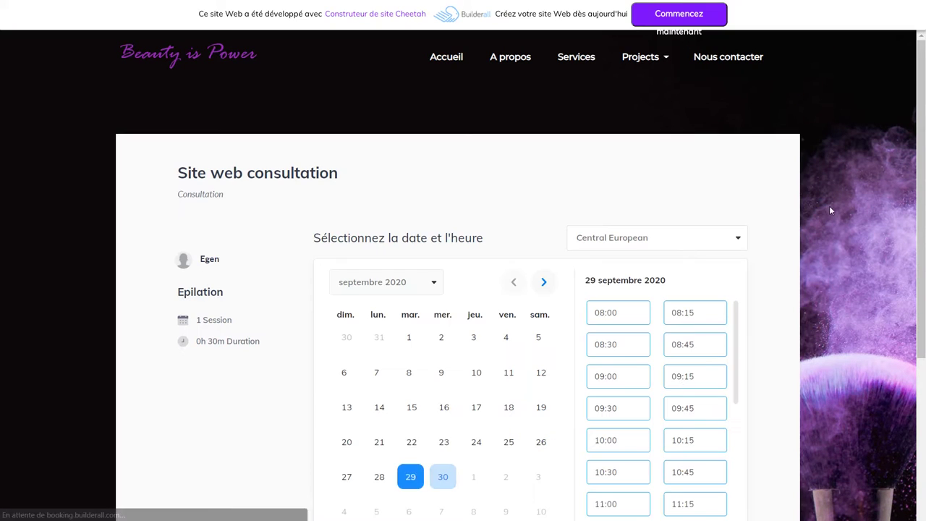
Test the published booking calendar by choosing 22 octobre 2020 and the 10:00 time slot
left_click_drag(918, 109, 918, 215)
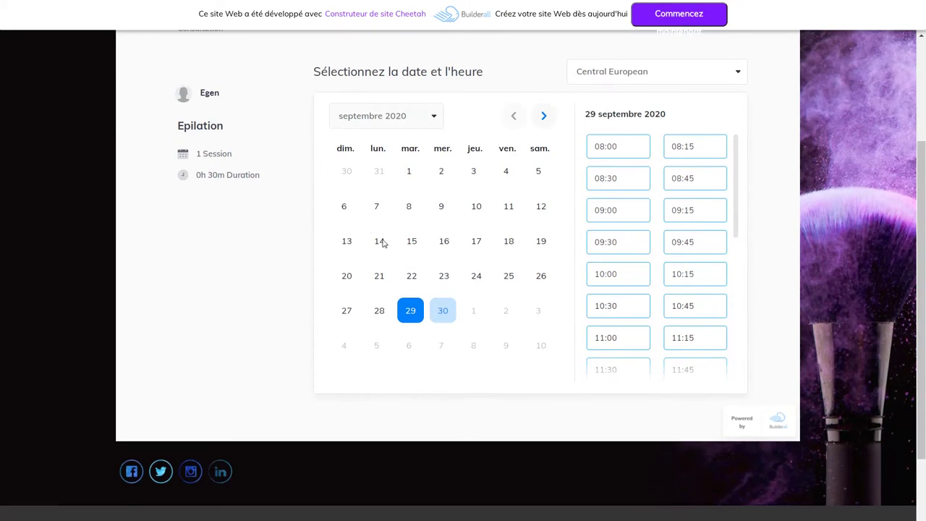
left_click(437, 311)
left_click(543, 120)
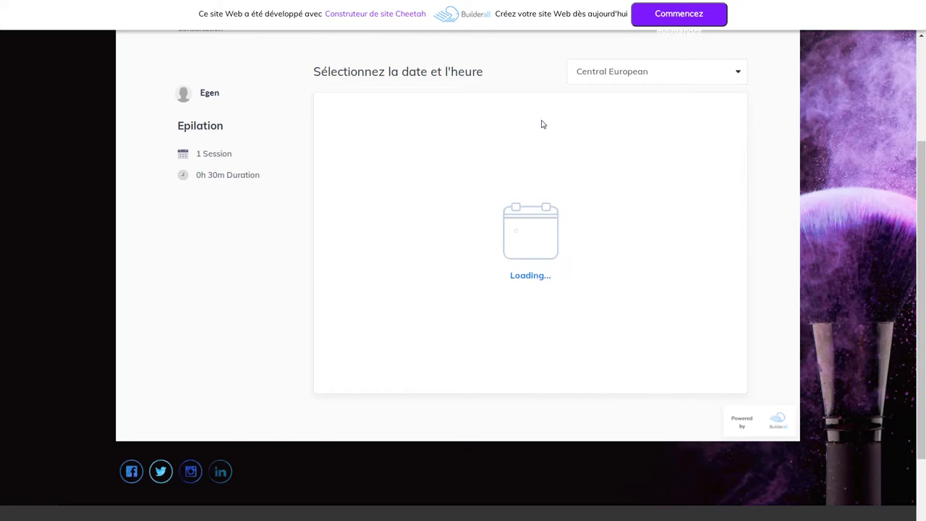
left_click(418, 279)
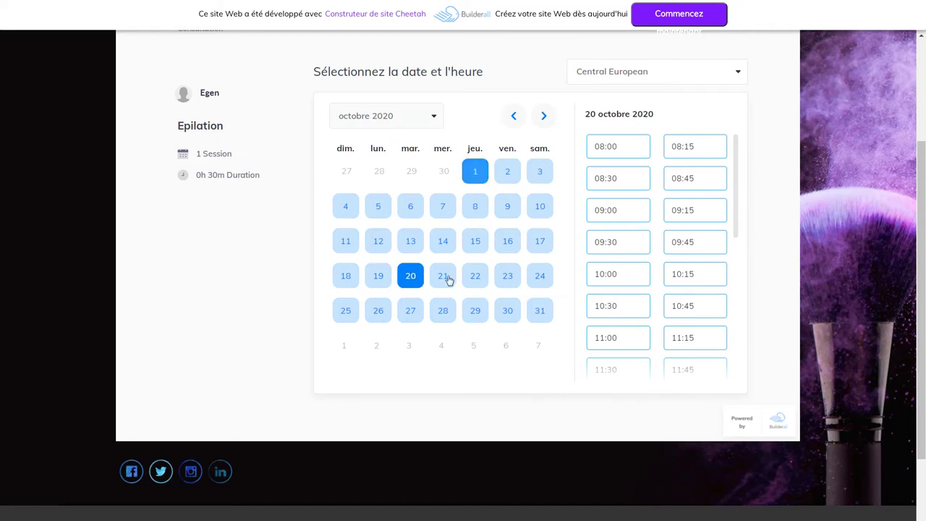
left_click(478, 278)
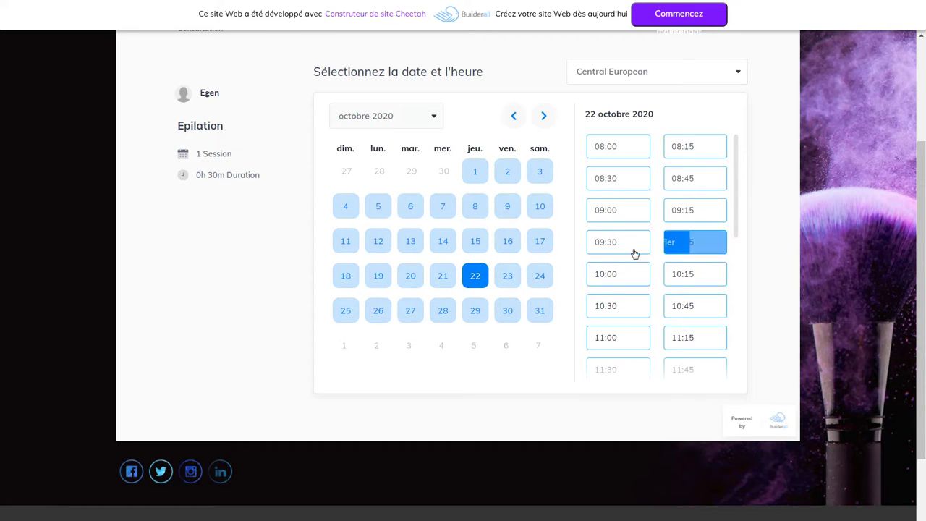
left_click(600, 274)
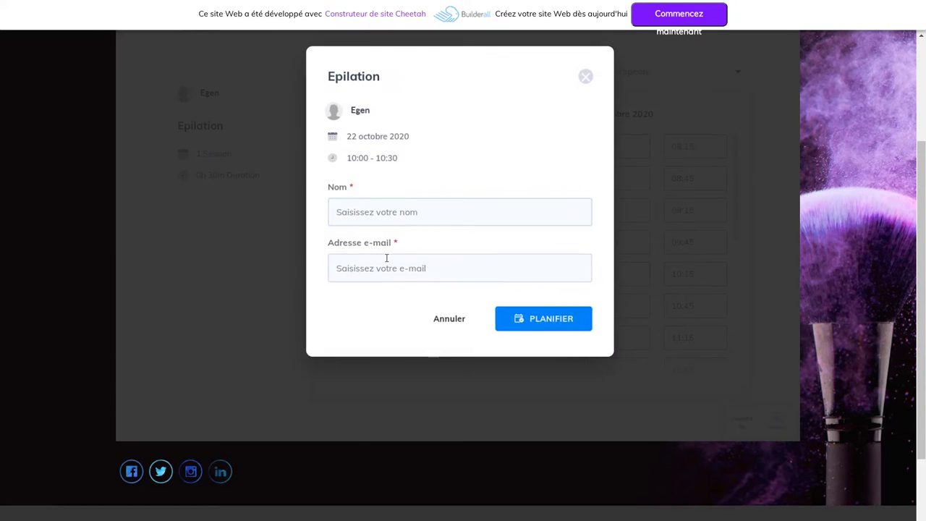